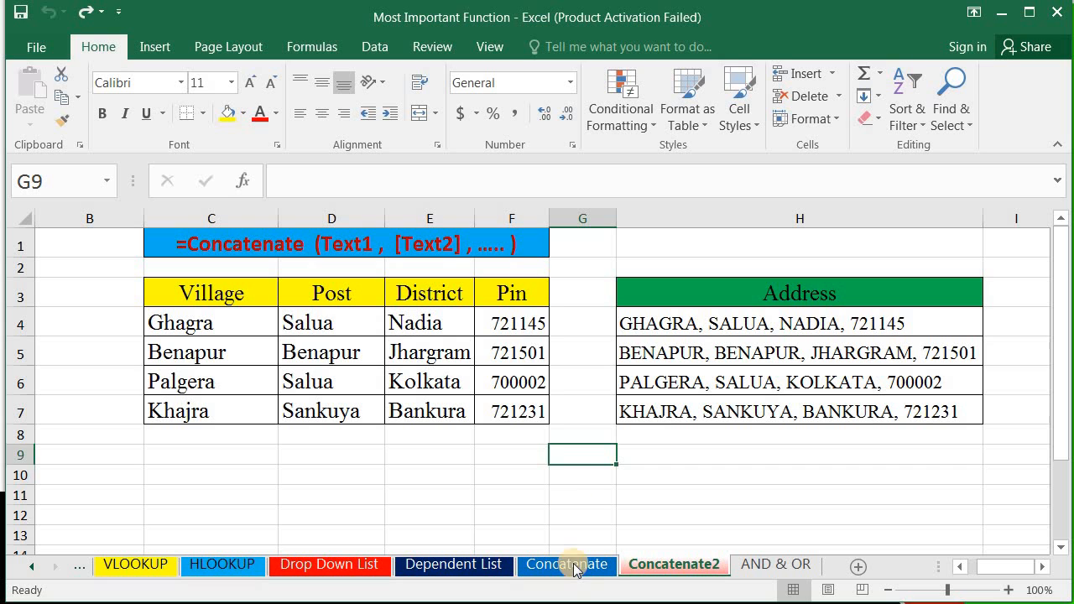
- Examine the first, middle and last name columns and the combined names on the Concatenate sheet
left_click(565, 564)
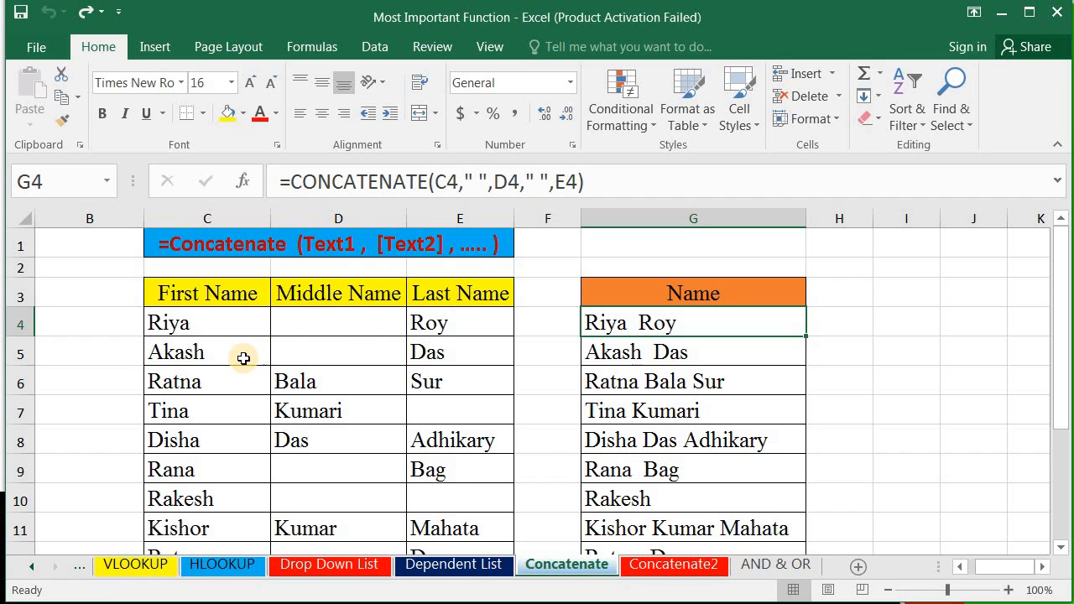
left_click(112, 341)
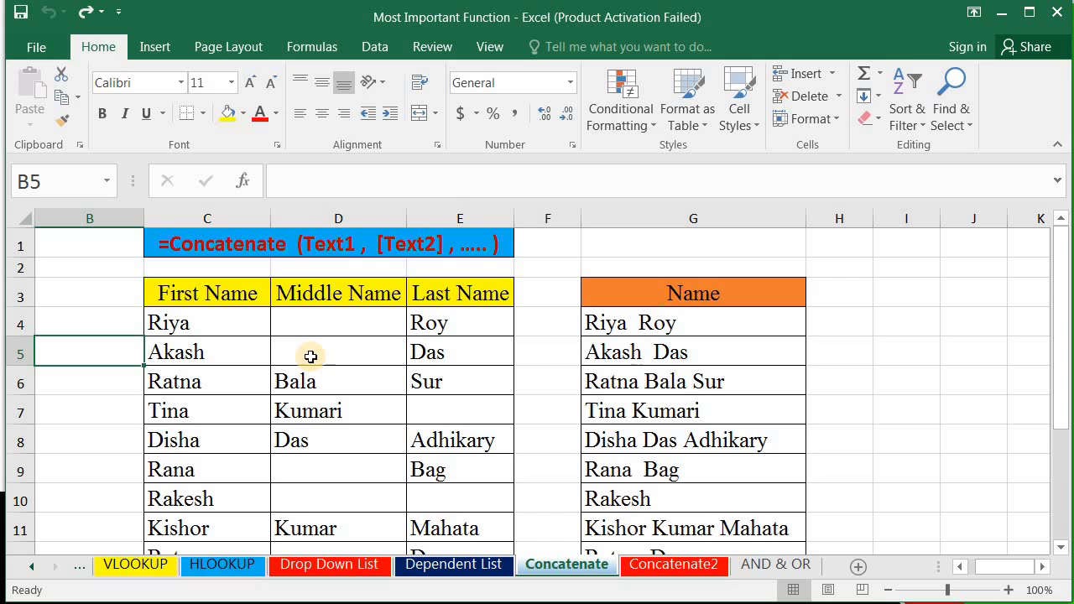
left_click(171, 325)
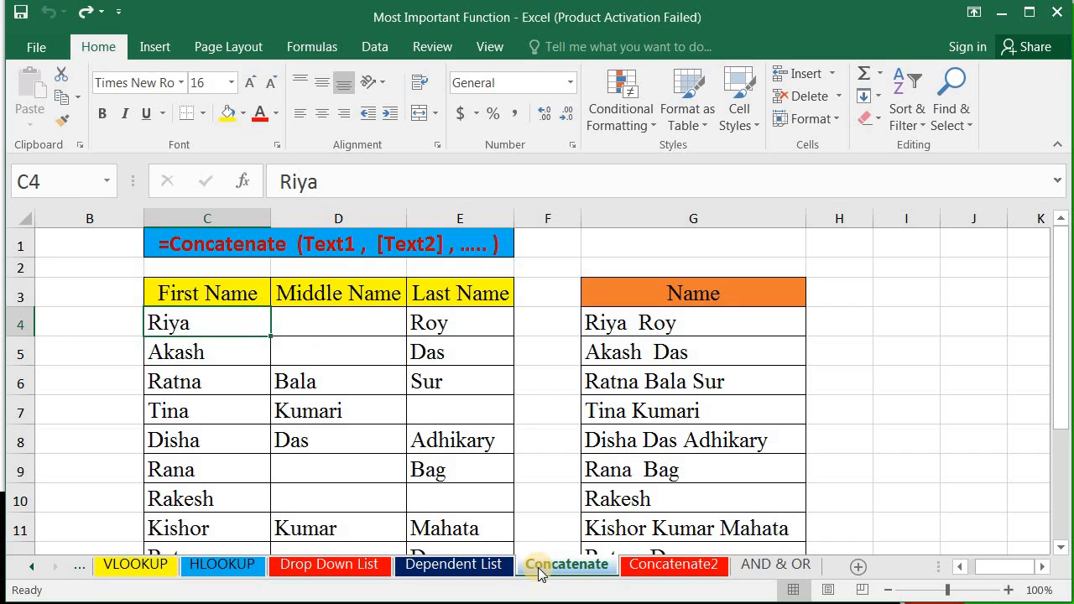
- Examine the Village, Post, District and Pin cells in row 4 and the combined Address formula on the Concatenate2 sheet
left_click(676, 565)
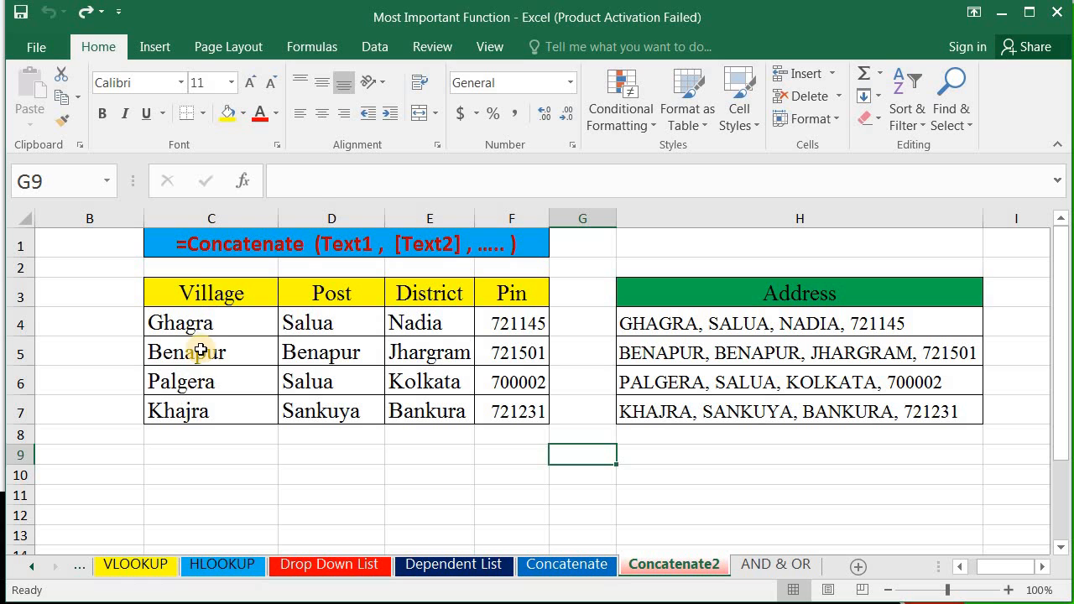
left_click(199, 325)
left_click(309, 323)
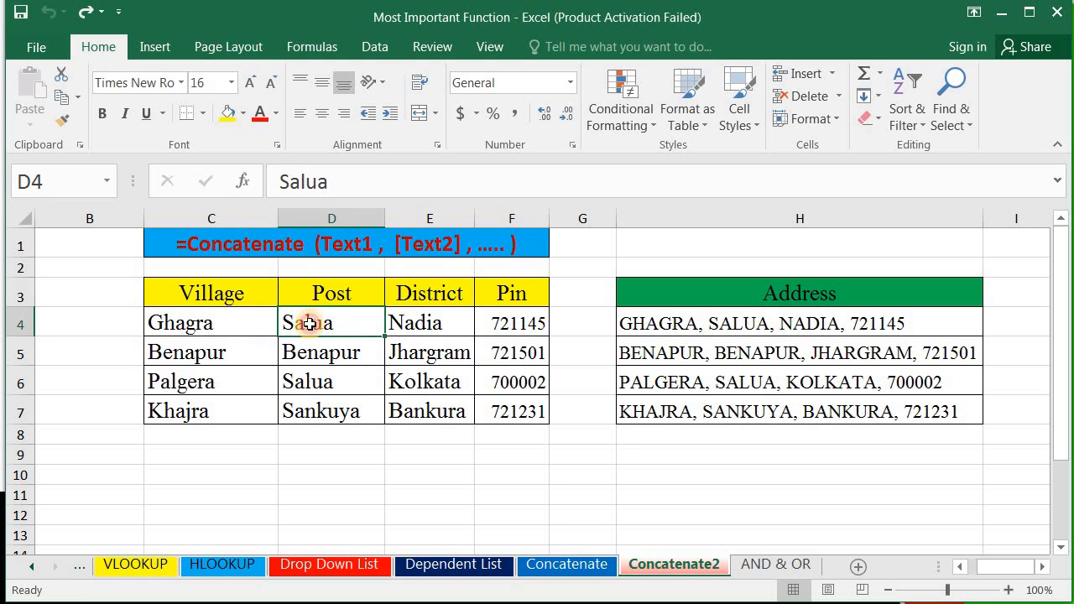
left_click(421, 329)
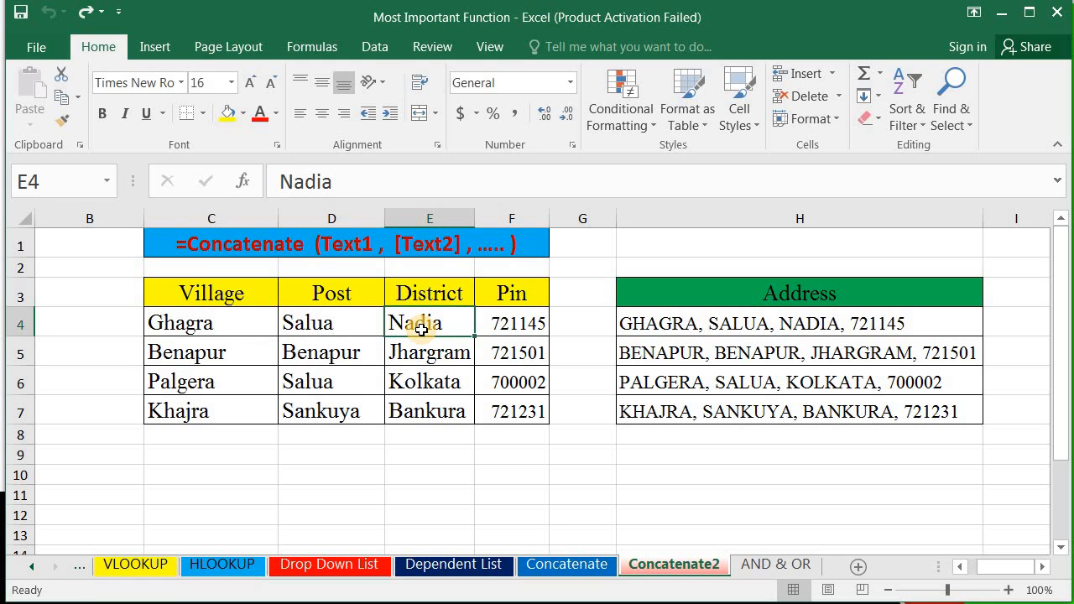
left_click(537, 322)
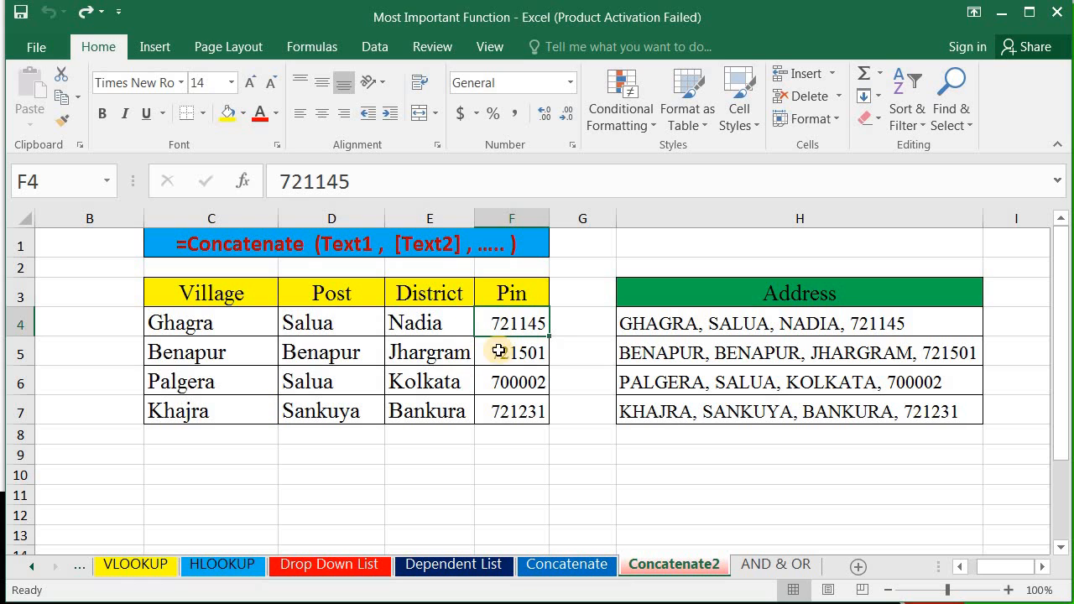
left_click(640, 326)
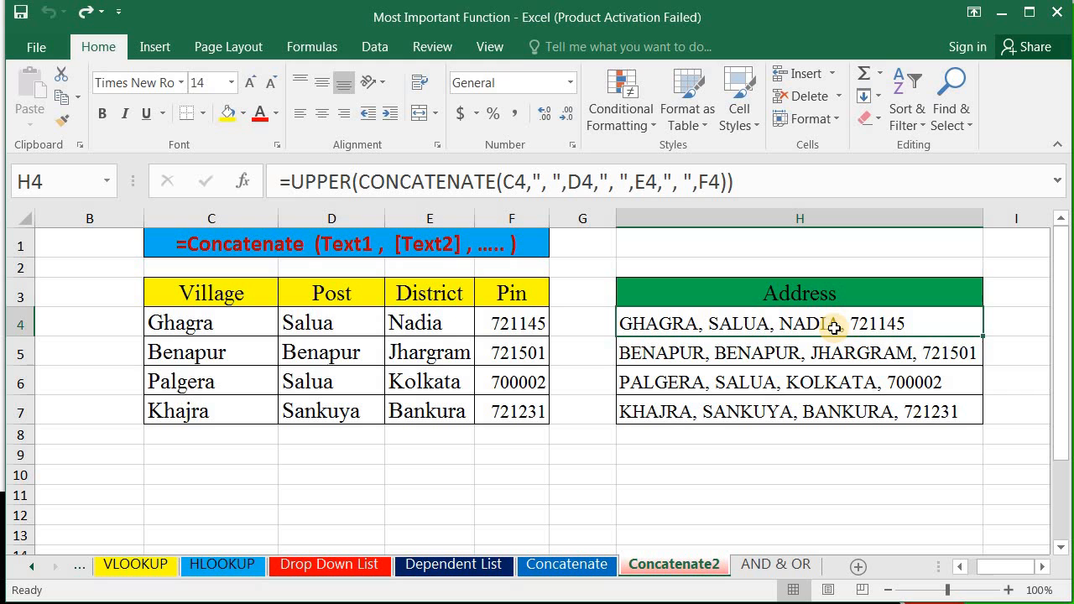
left_click(235, 326)
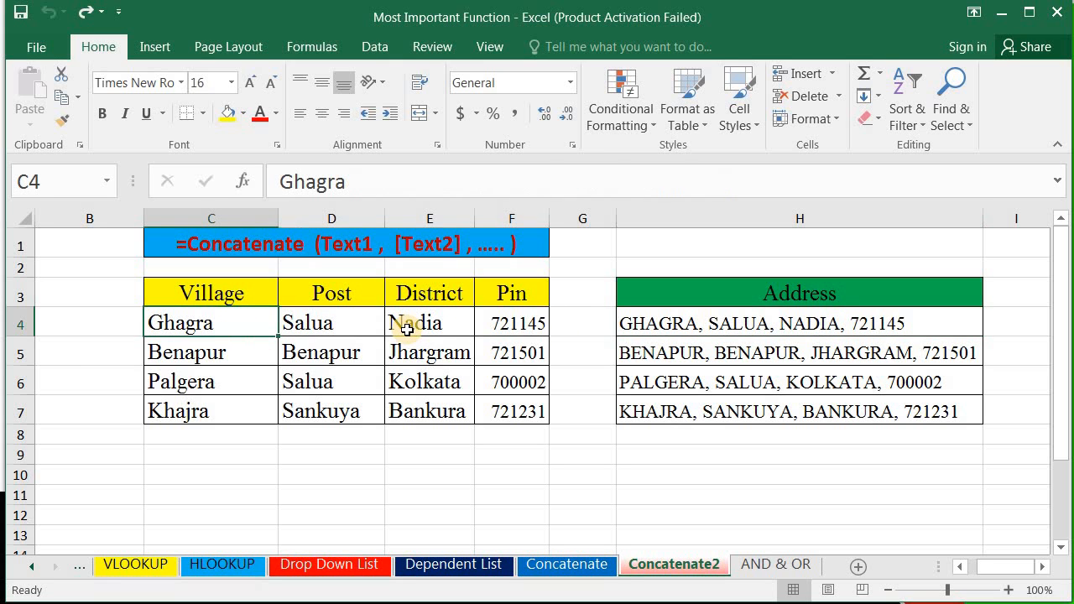
left_click(656, 326)
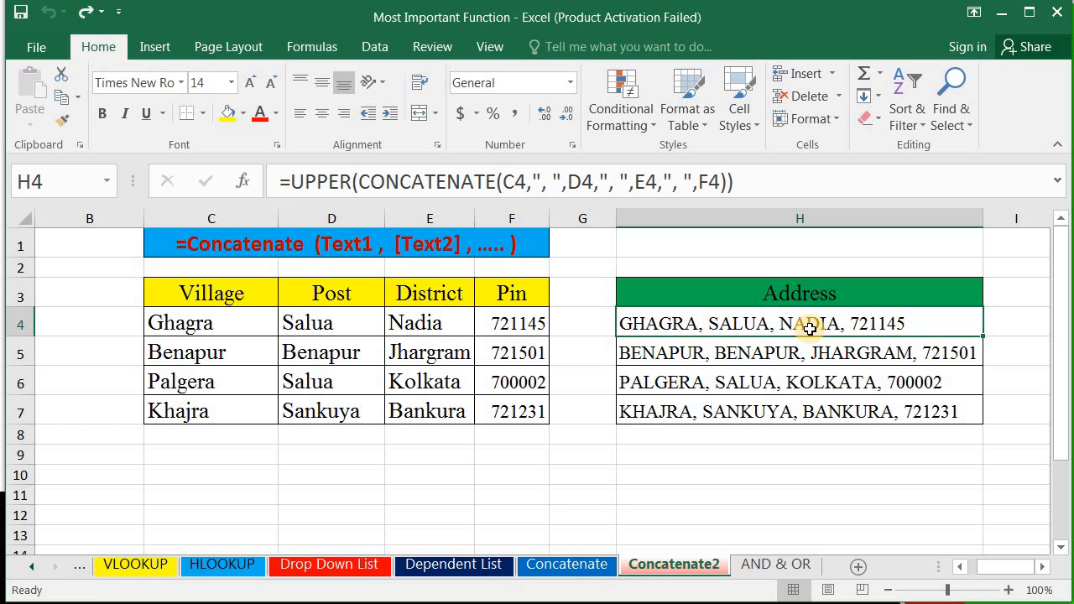
- Return to the Concatenate sheet and examine the function syntax heading and the formula in cell G4
left_click(566, 565)
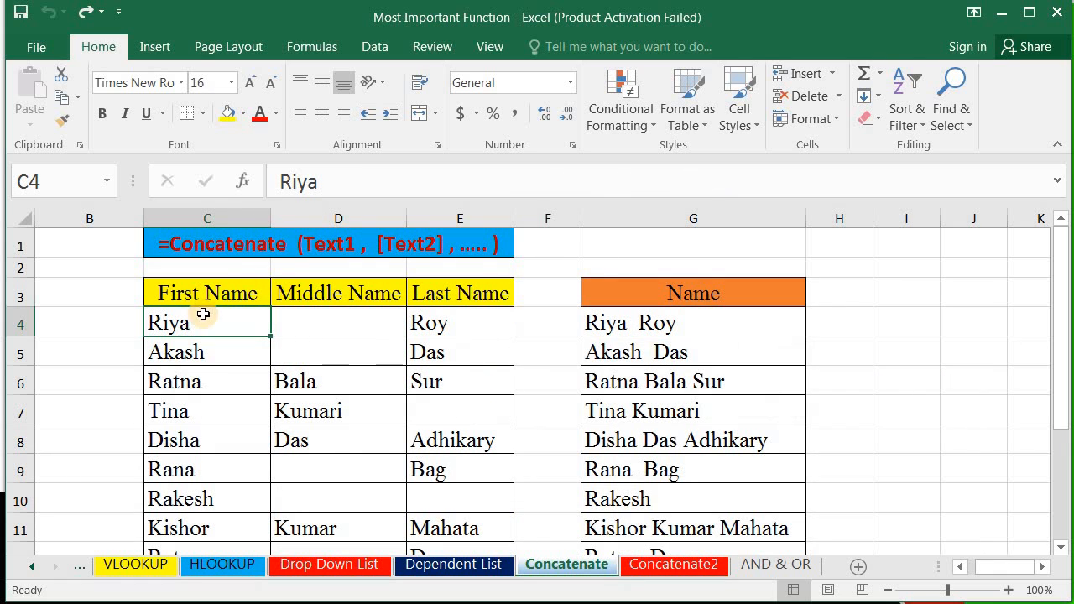
left_click(643, 327)
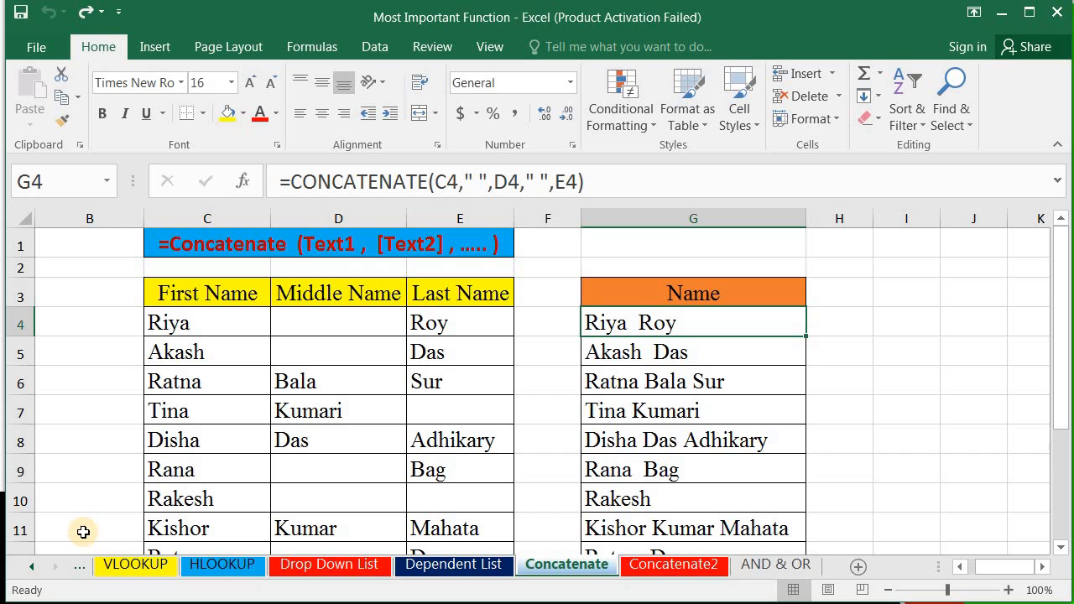
left_click(382, 603)
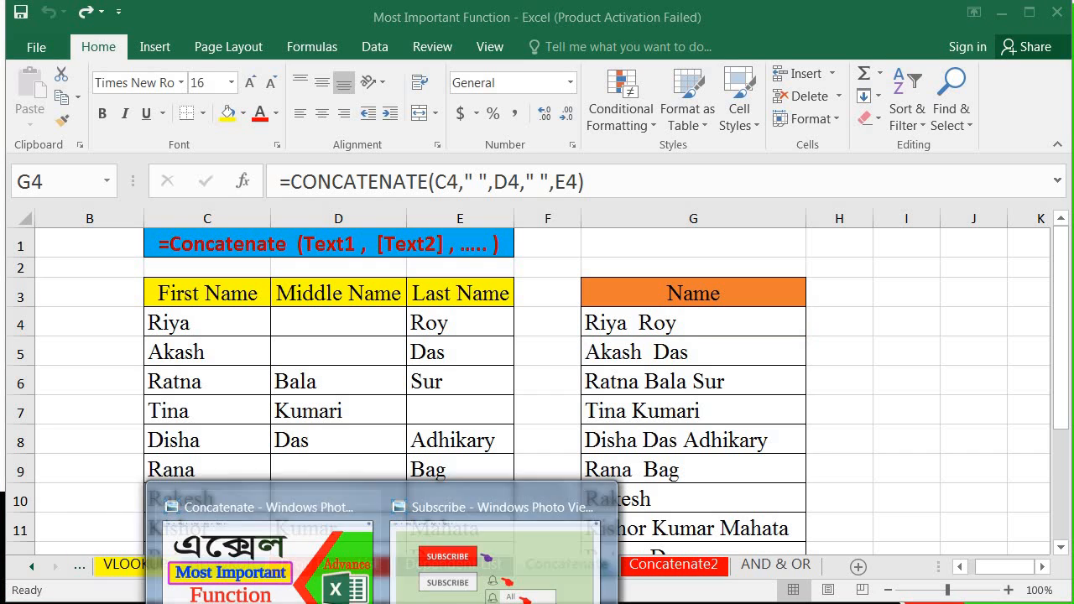
left_click(446, 586)
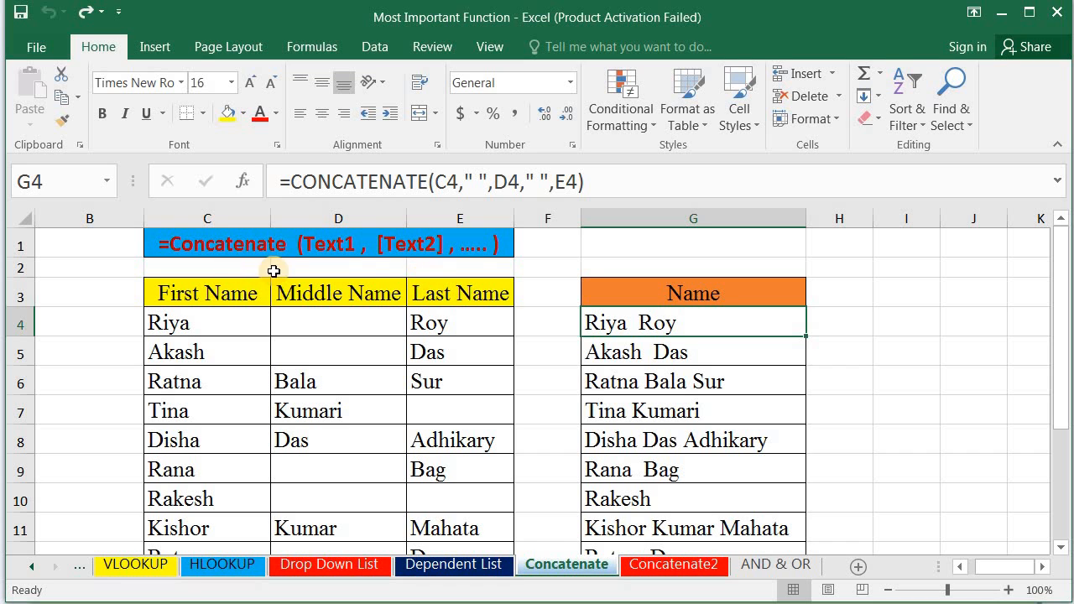
left_click(233, 250)
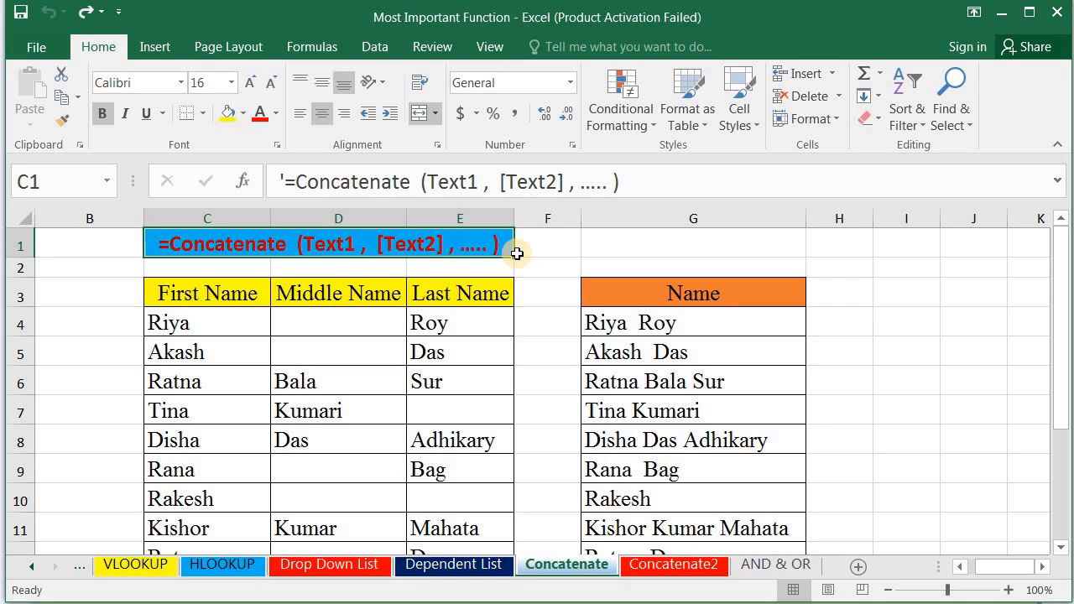
left_click(640, 321)
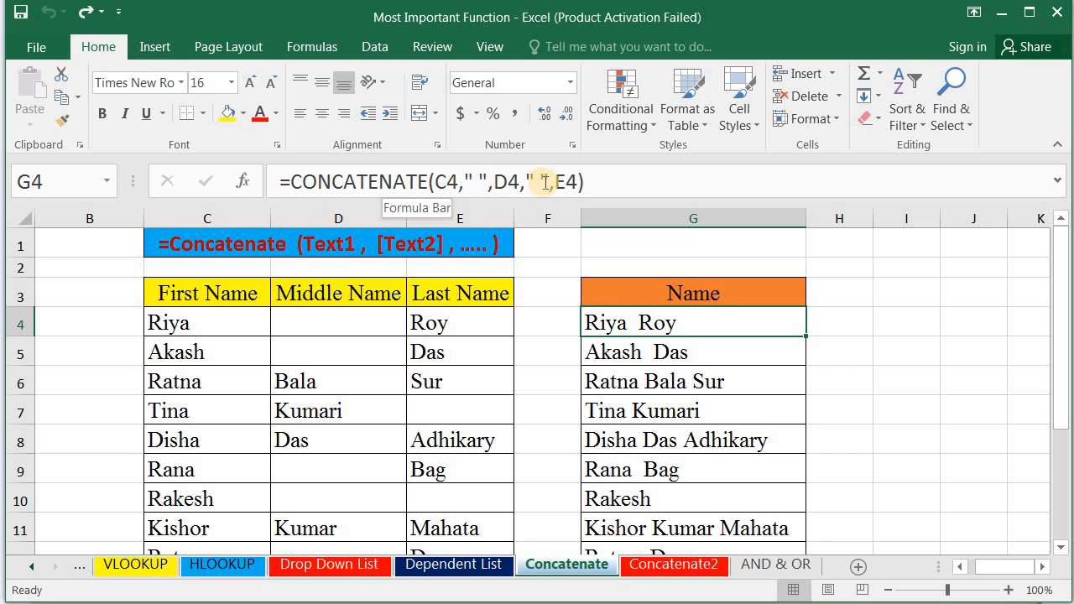
- Clear the existing combined names from cells G4 to G12 on the Concatenate sheet
left_click_drag(642, 325, 659, 513)
key("Delete")
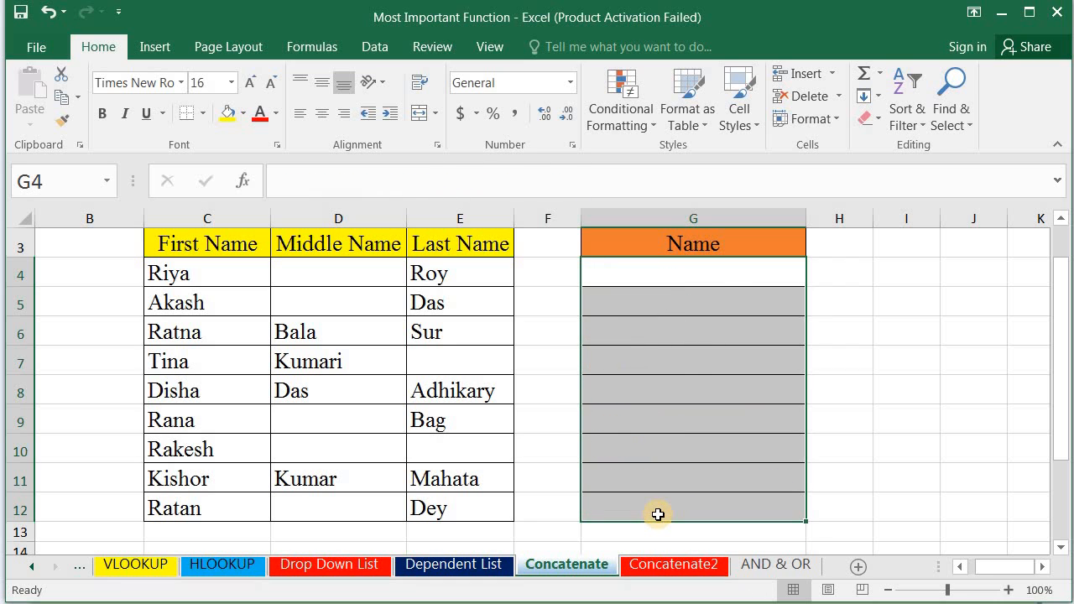
left_click(659, 449)
- Enter the formula =CONCATENATE(C4,D4,E4,) in cell G4 to join the first, middle and last names
left_click(638, 278)
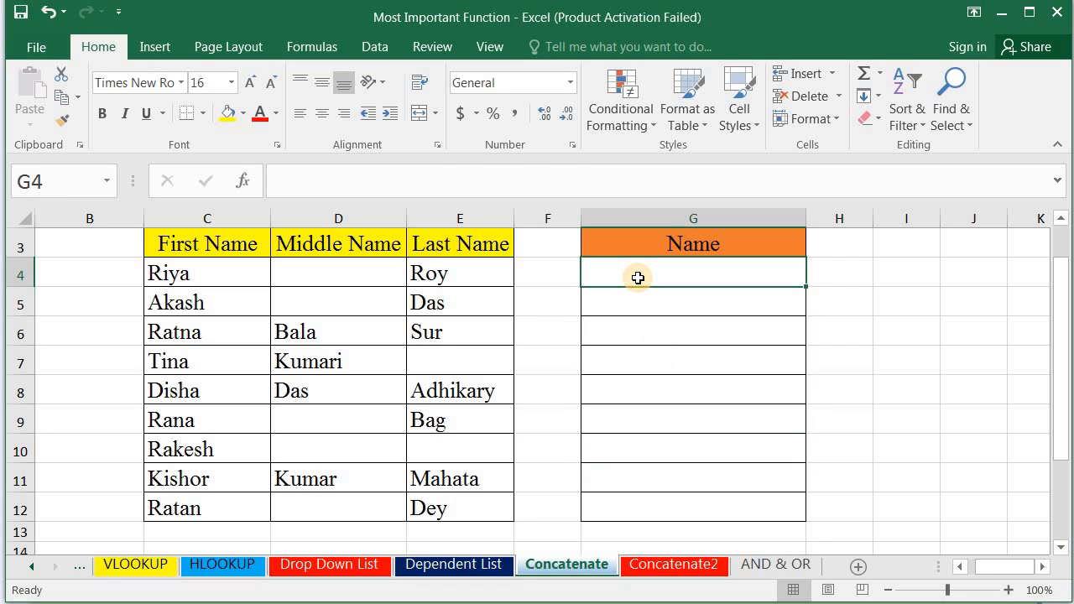
type("=")
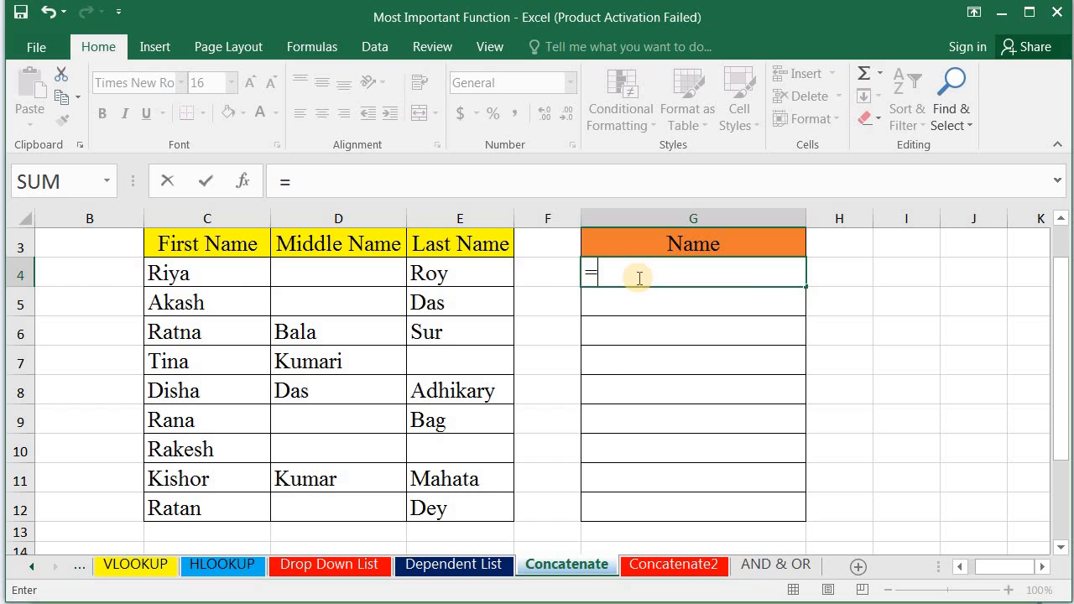
type("con")
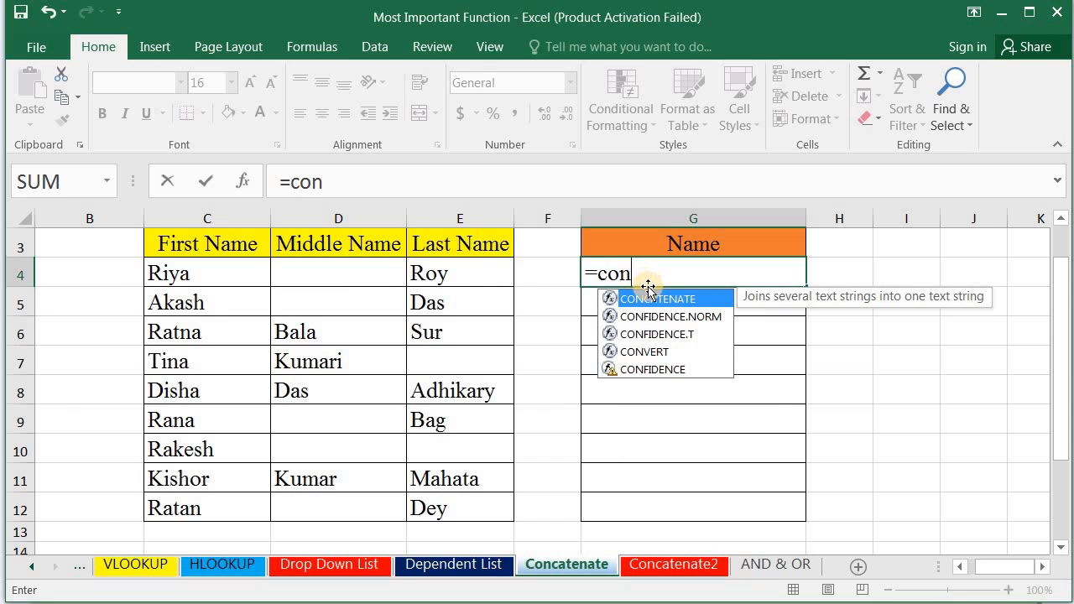
double_click(638, 299)
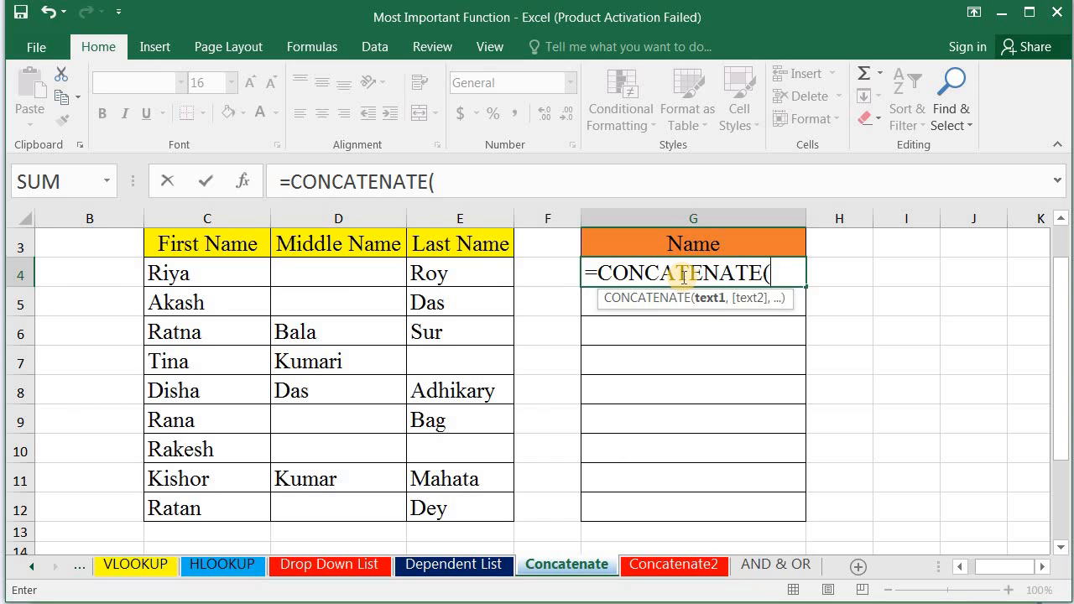
left_click(220, 290)
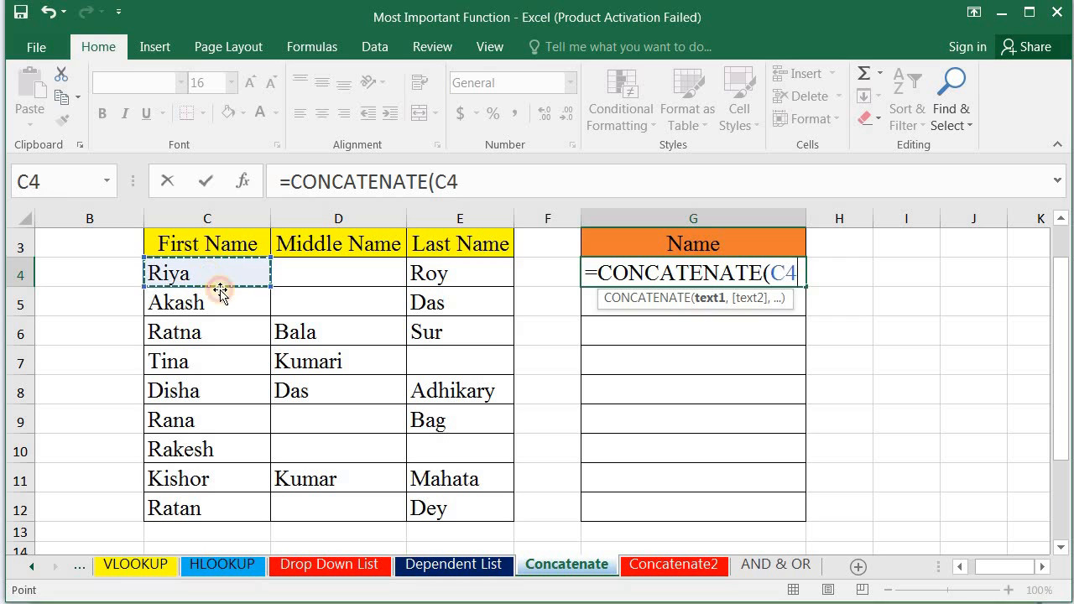
type(",")
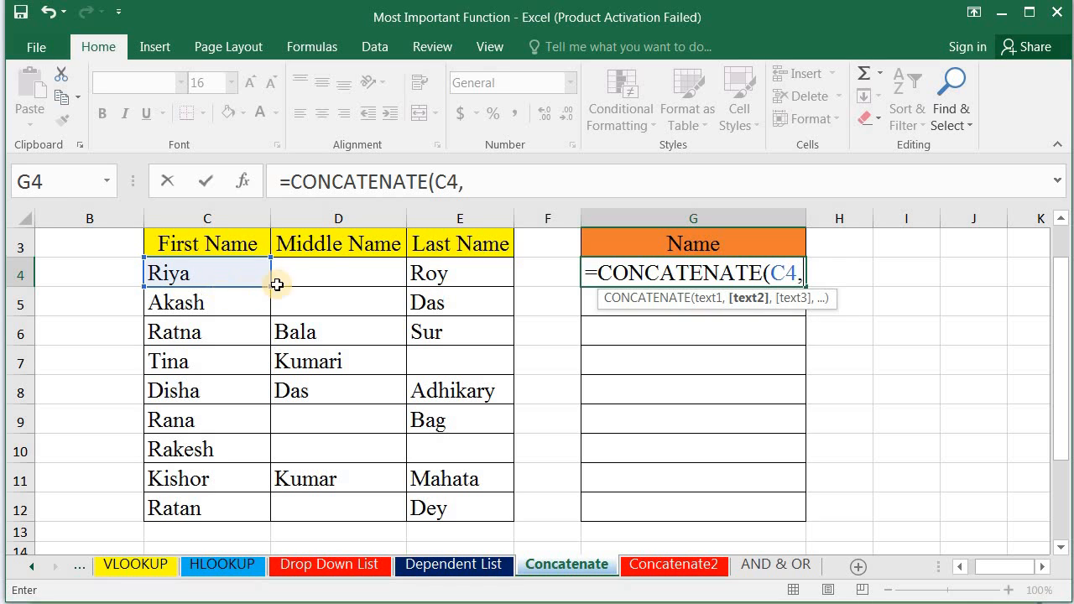
left_click(330, 281)
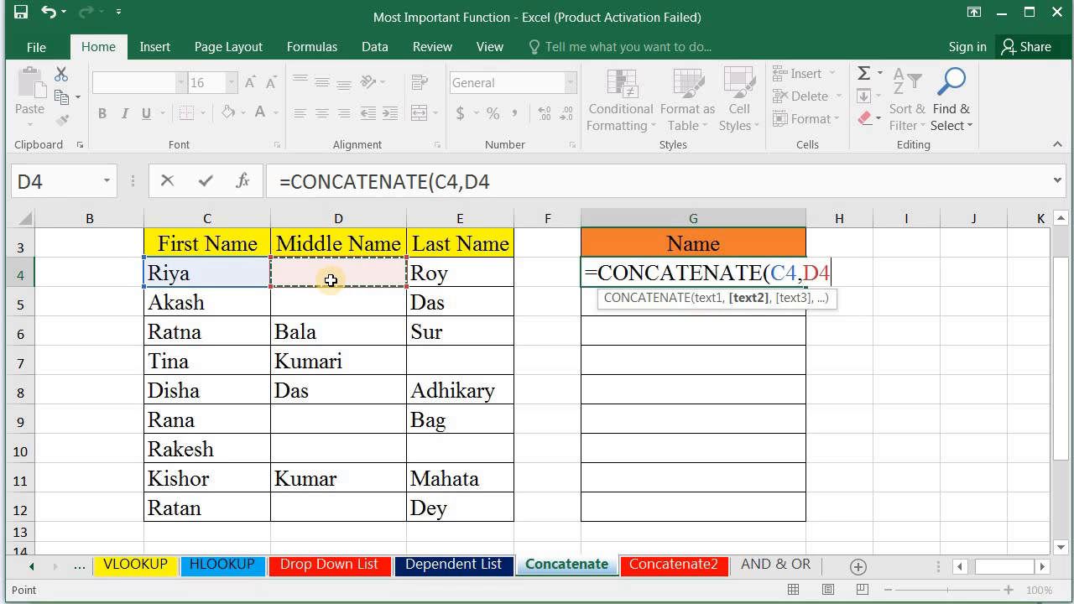
type(",")
left_click(441, 276)
type(",")
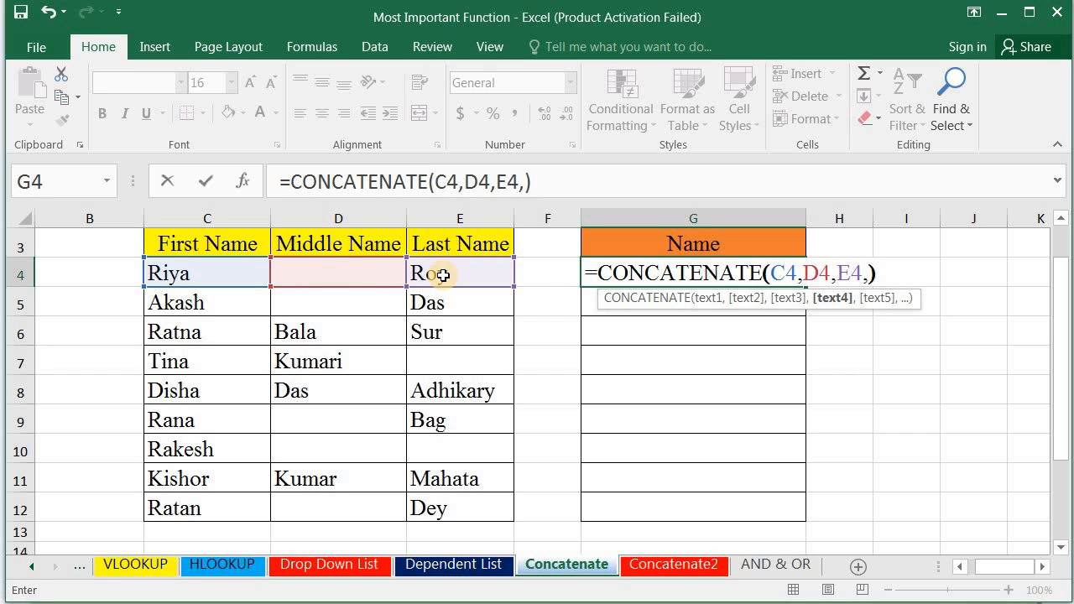
key("Return")
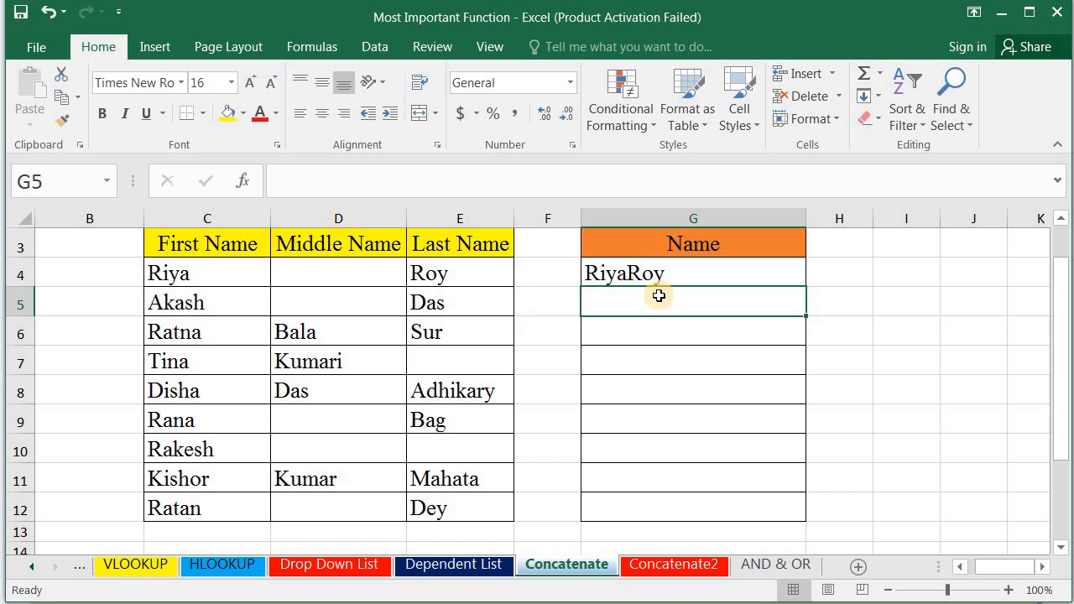
- Insert a quoted space argument " " between C4 and D4 in the G4 formula, giving =CONCATENATE(C4," ",D4,E4,)
left_click(625, 274)
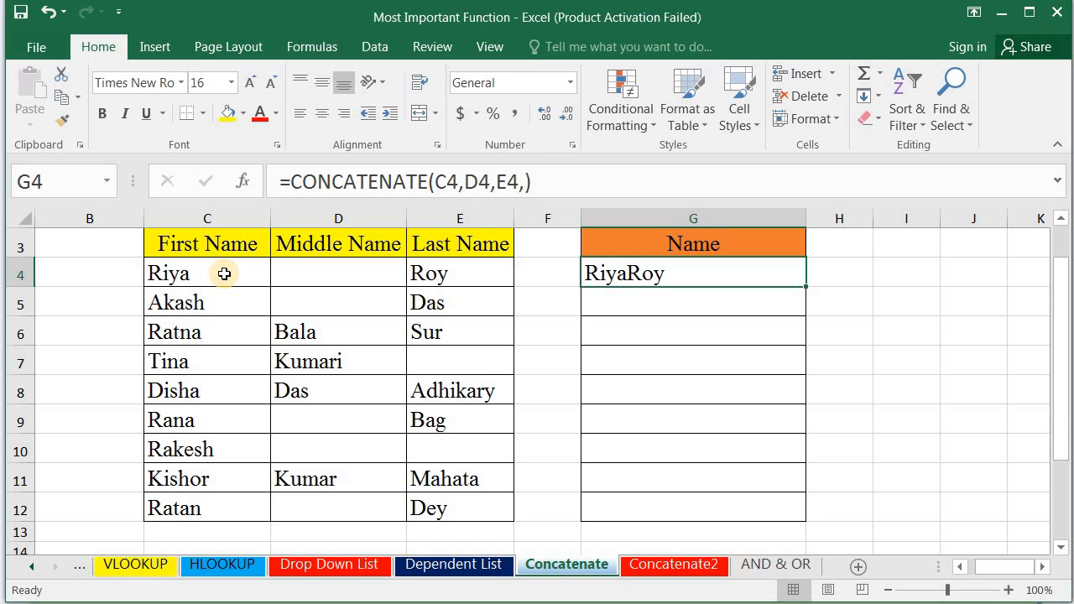
left_click(461, 183)
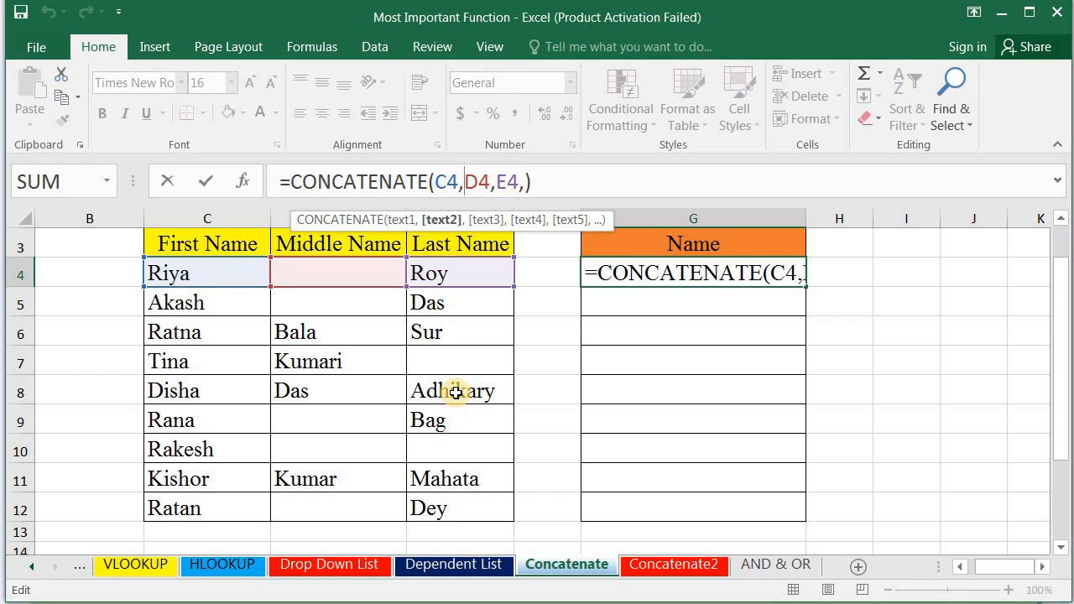
type("\"")
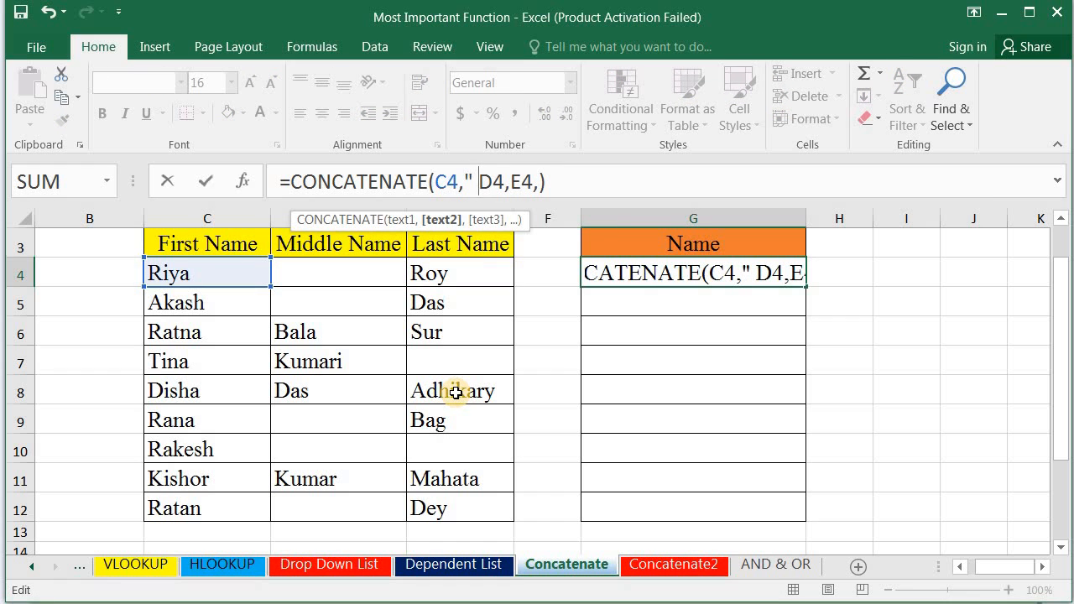
type("\",")
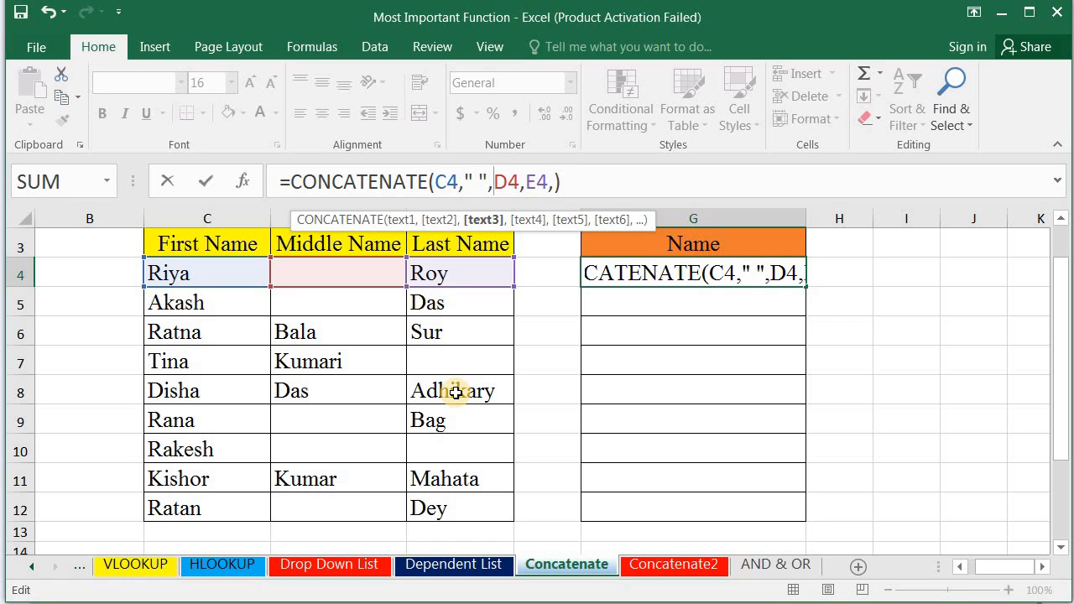
key("Return")
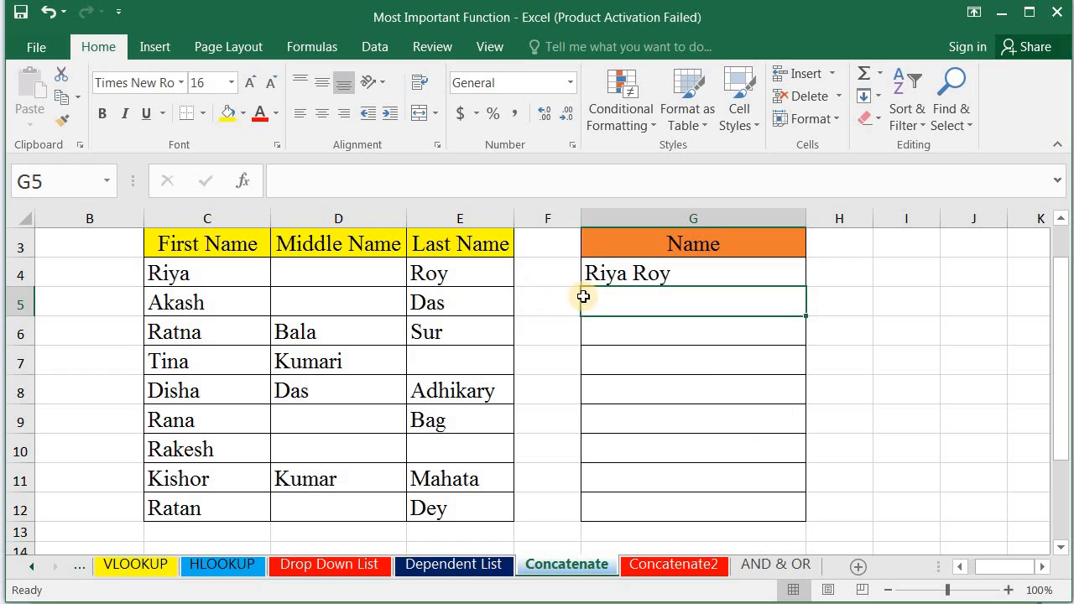
- Fill the G4 formula down through cell G12 in the Name column
left_click(607, 272)
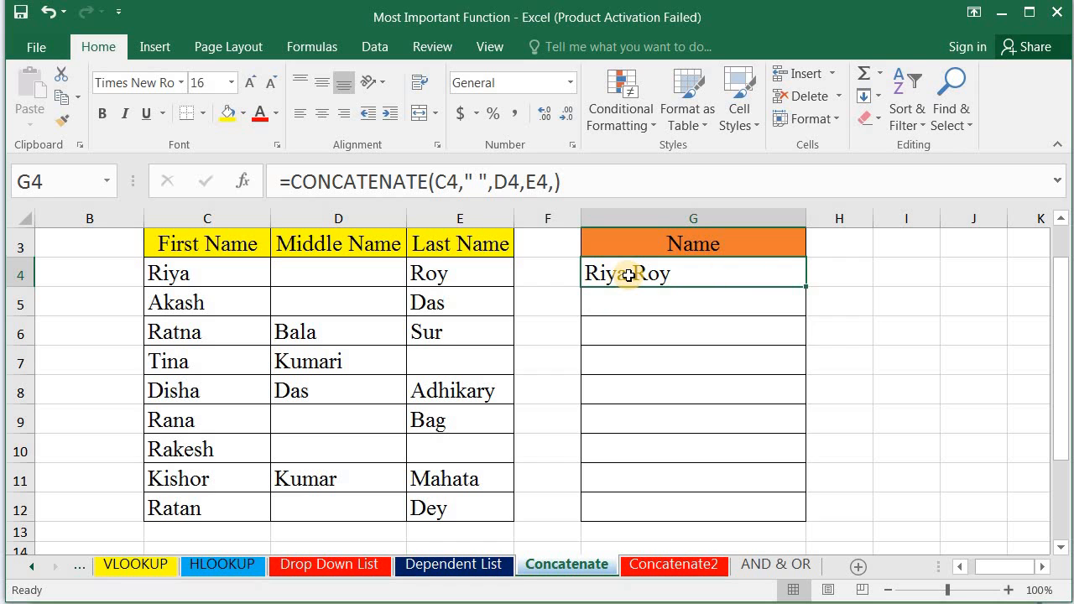
left_click(806, 288)
left_click_drag(806, 288, 806, 518)
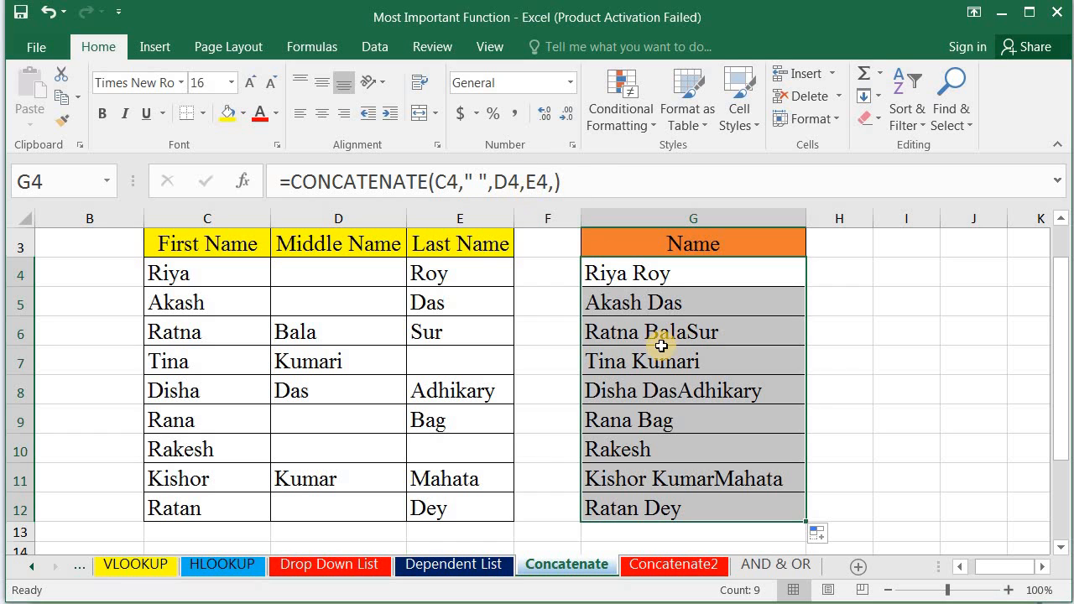
- Insert a quoted space argument " " between D4 and E4 in the G4 formula and fill it down through cell G12
left_click(642, 279)
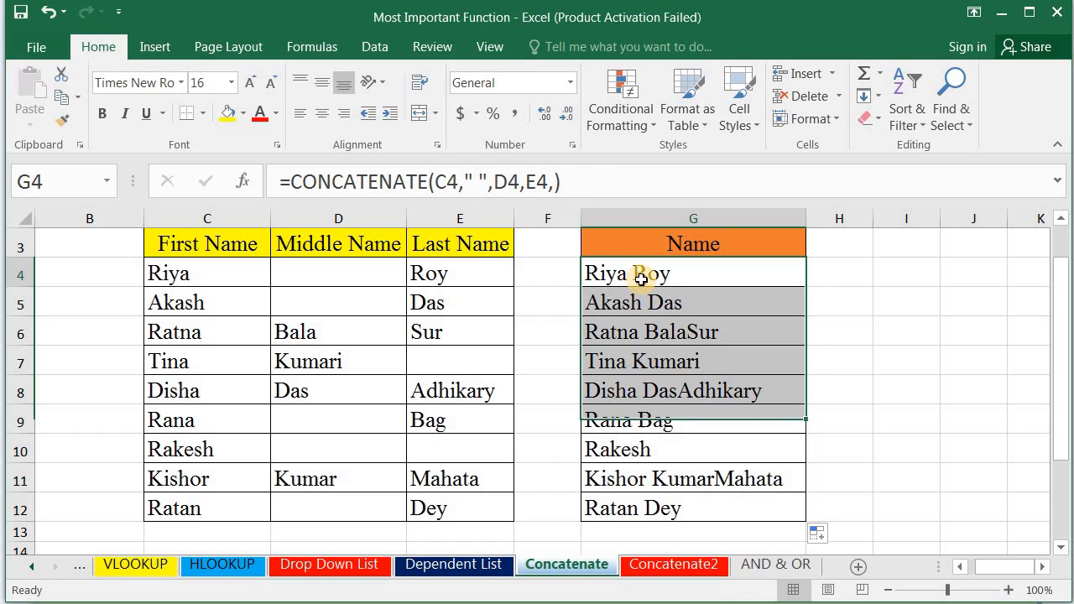
left_click(534, 195)
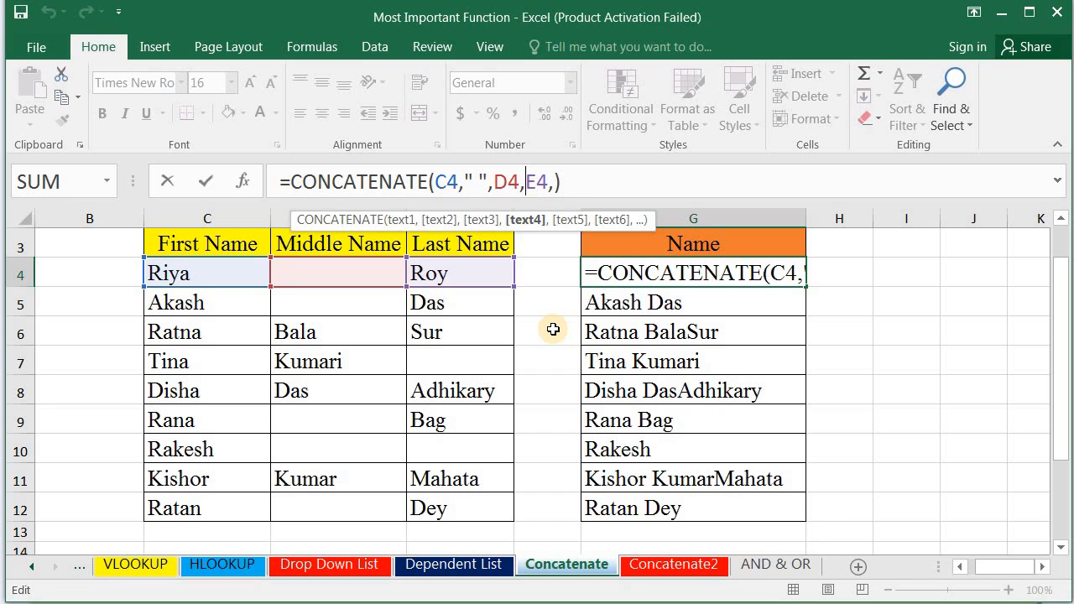
type("\" \"")
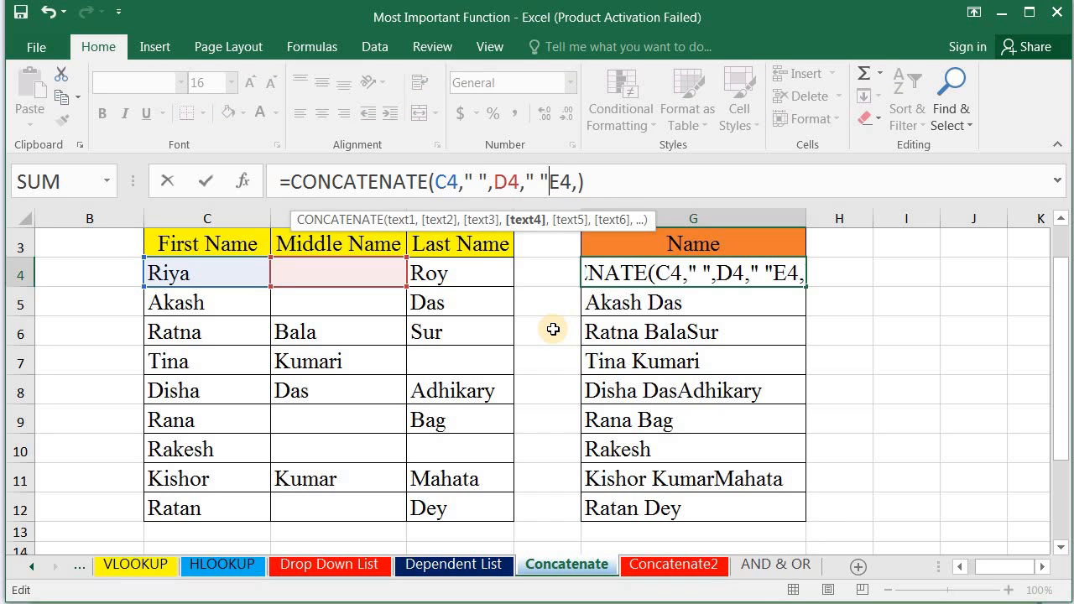
type(",")
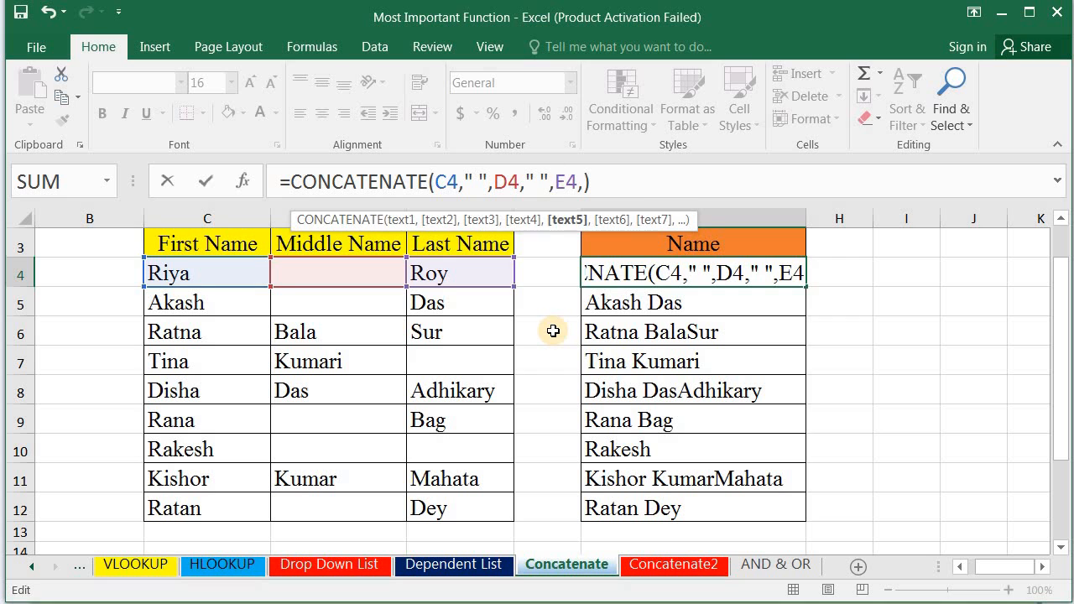
key("Return")
left_click(651, 277)
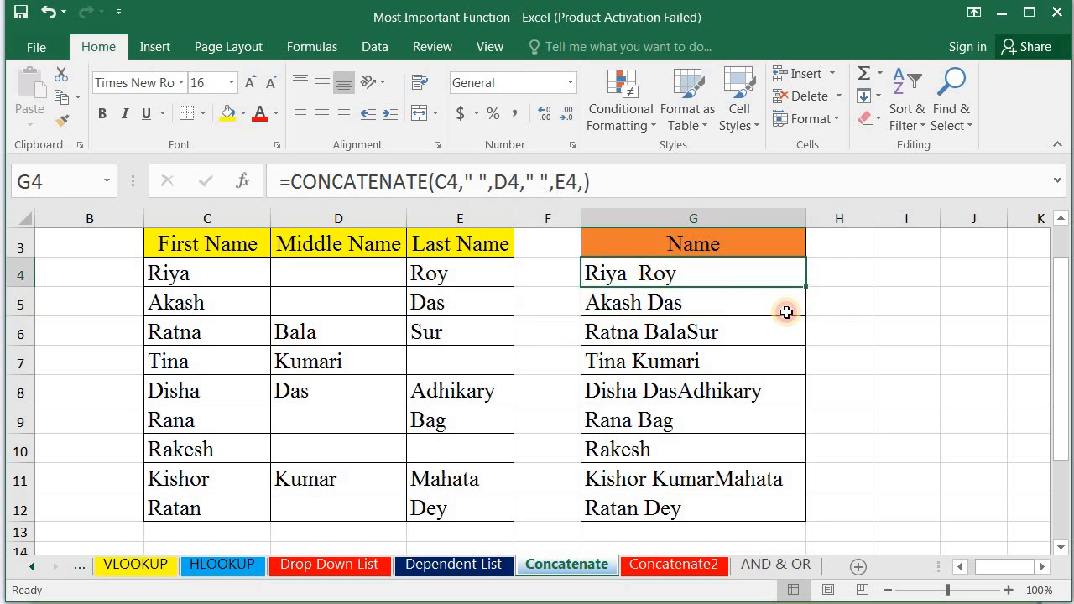
left_click_drag(806, 287, 807, 518)
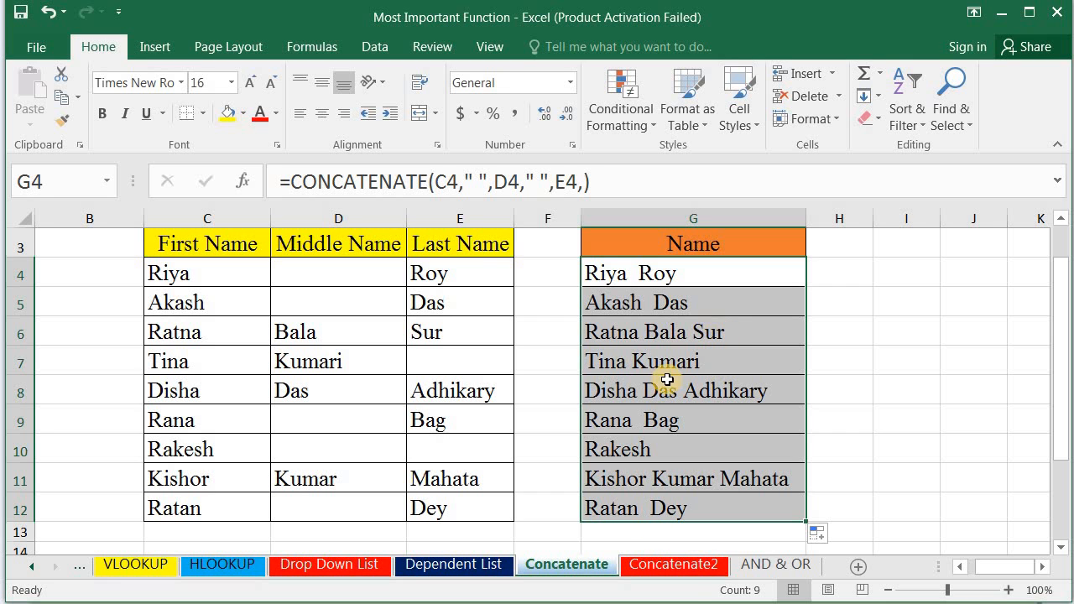
- Clear the existing combined addresses from cells H4 to H7 on the Concatenate2 sheet
left_click(671, 566)
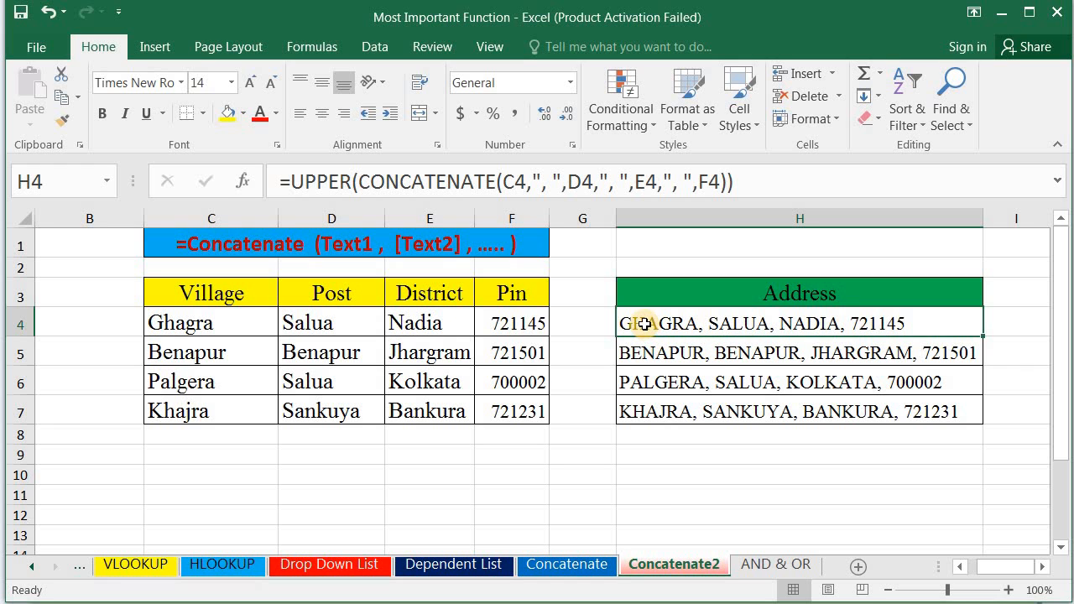
mouse_move(643, 319)
left_mouse_down()
mouse_move(676, 348)
mouse_move(700, 409)
left_mouse_up()
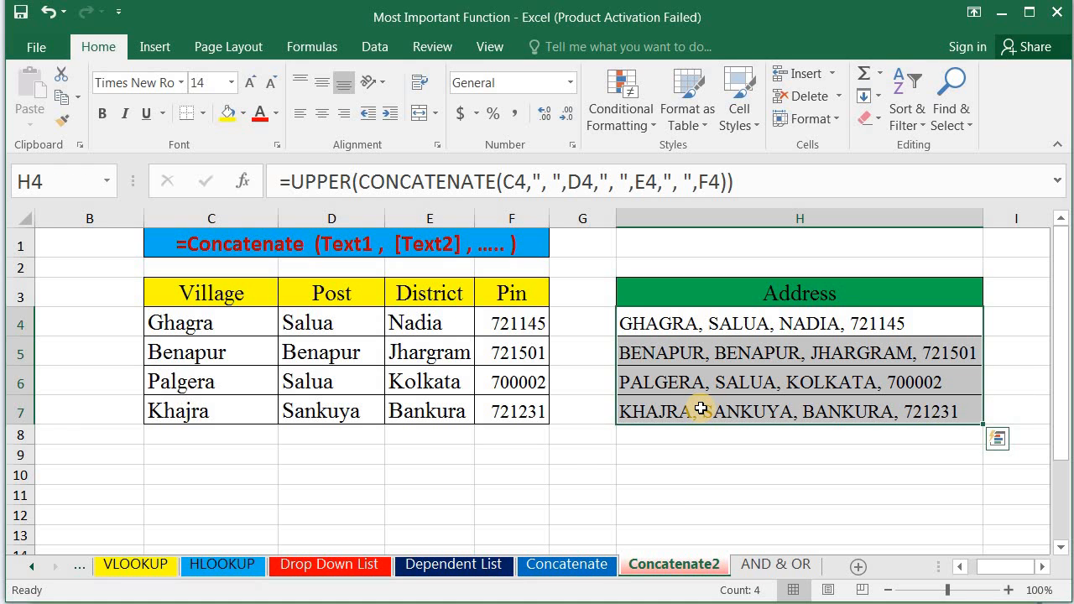
key("Delete")
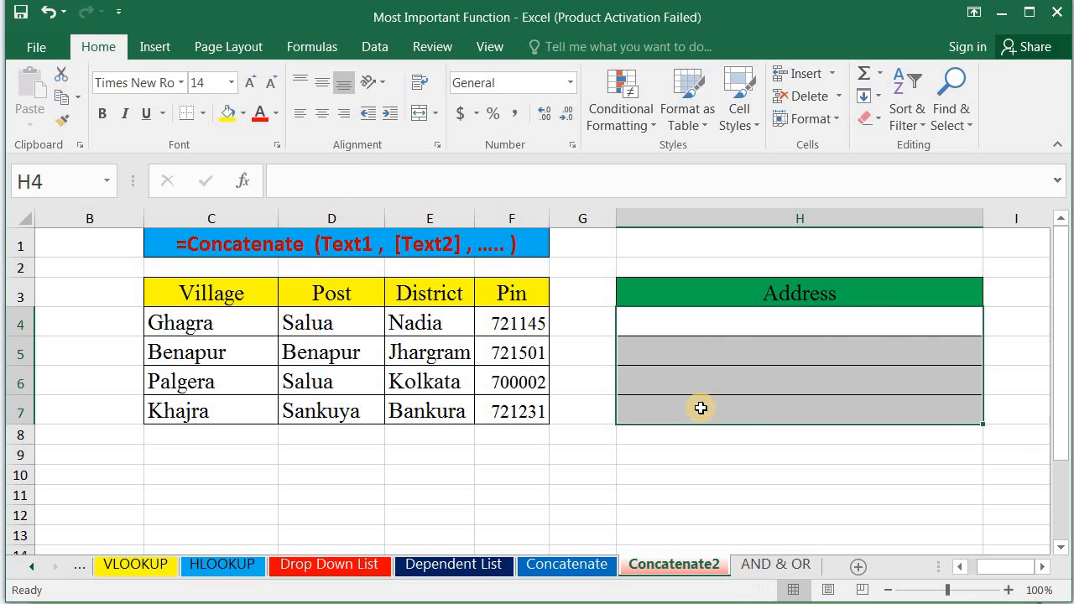
- Enter =CONCATENATE(C4," ",D4," ",E4," ",F4) in cell H4 to join village, post, district and pin with spaces
left_click(682, 326)
type("=con")
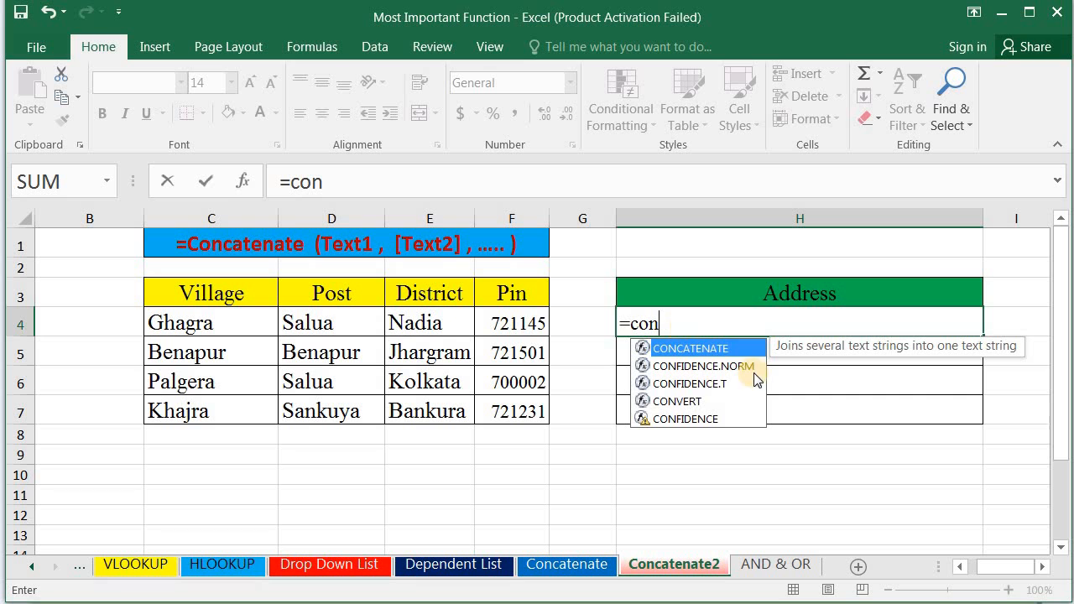
double_click(702, 348)
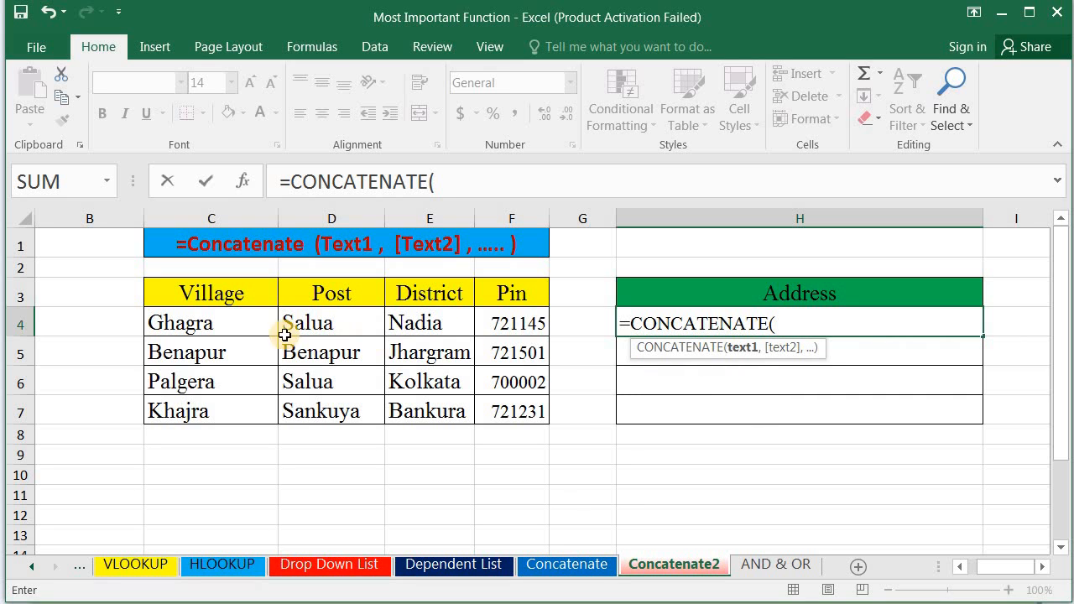
left_click(218, 324)
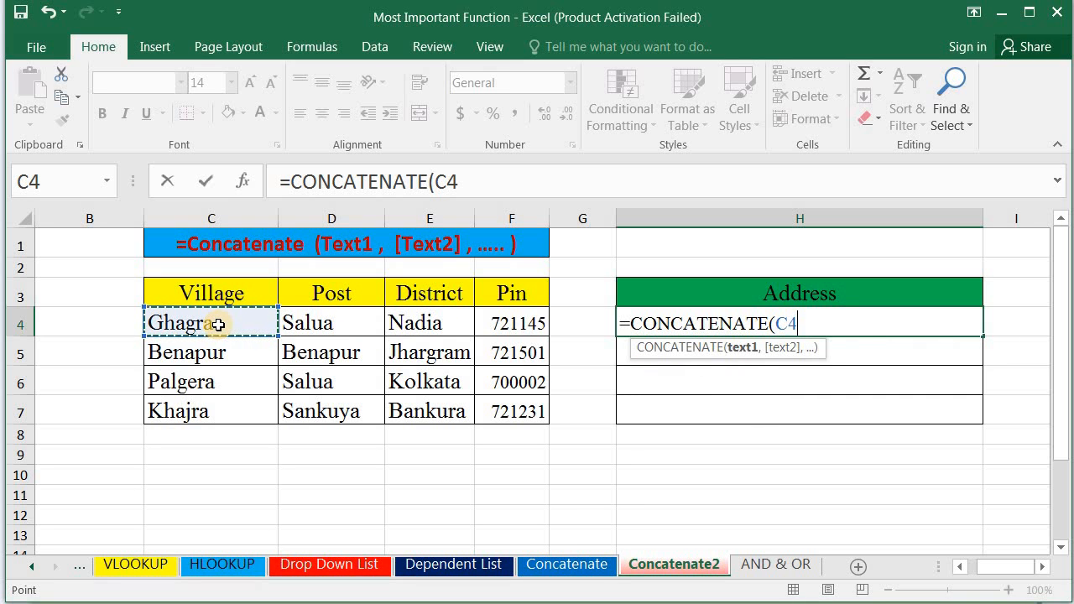
type(",")
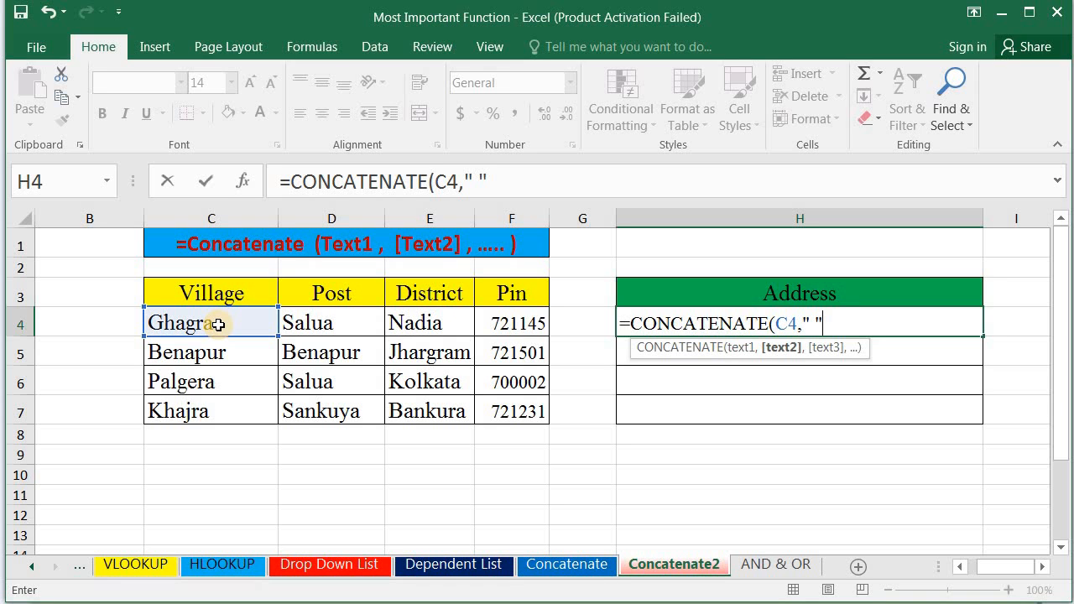
type("\" \",")
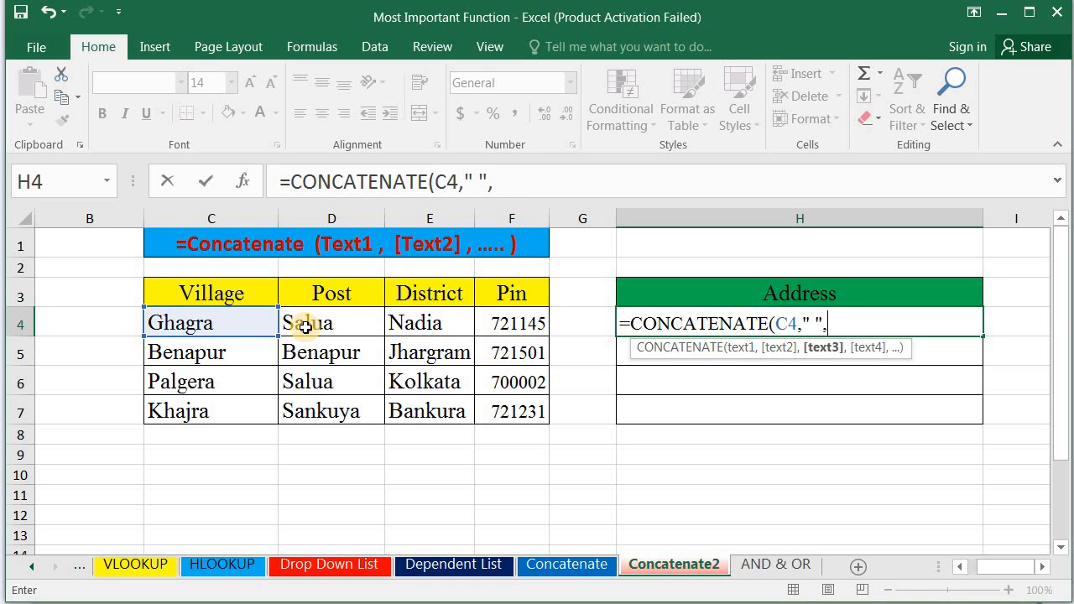
left_click(306, 327)
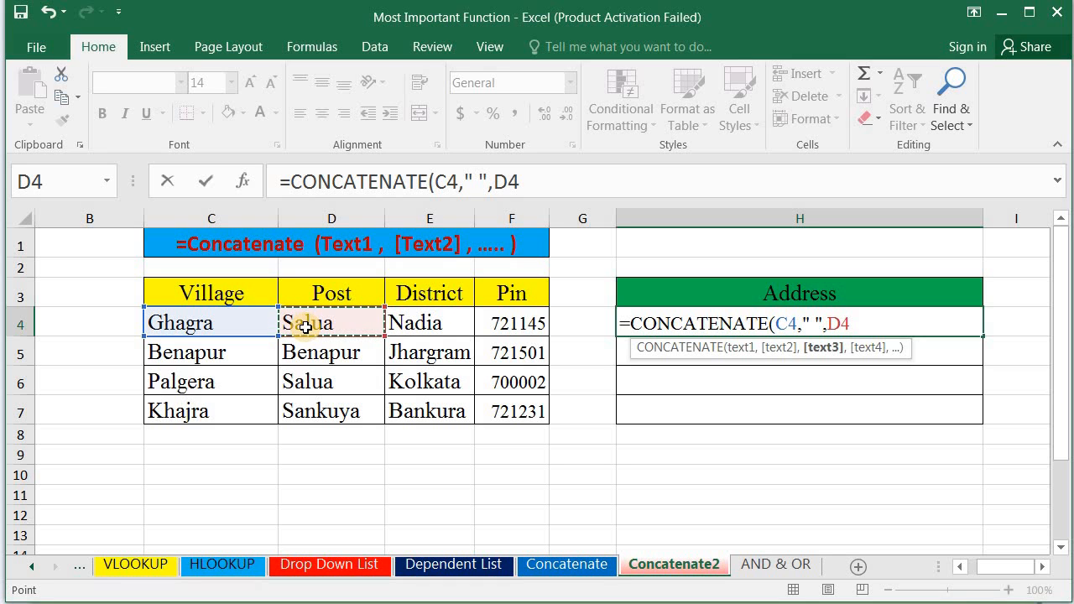
type(",")
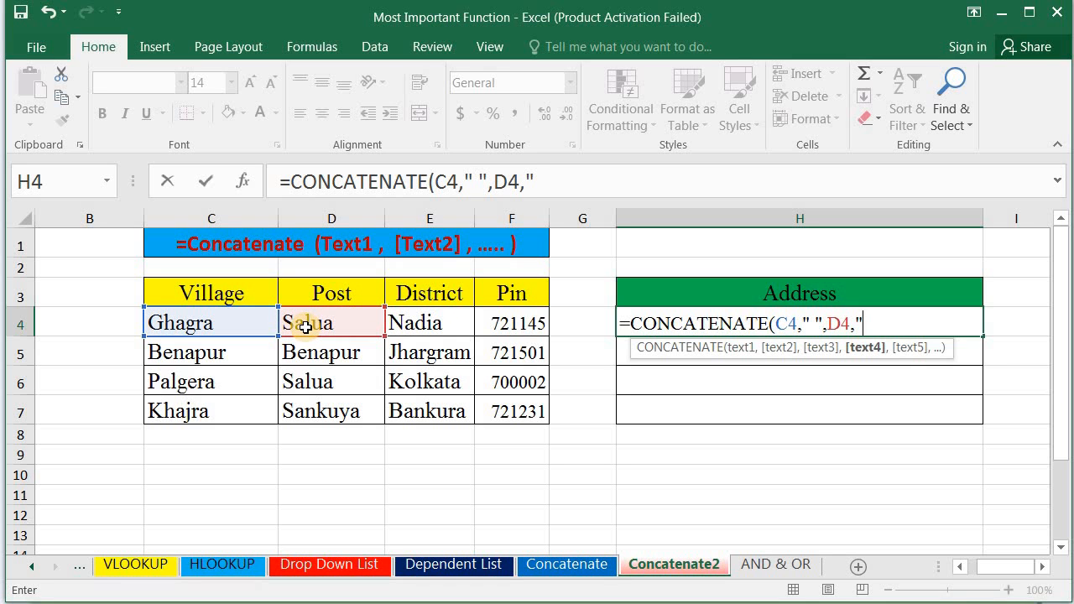
type("\" \",")
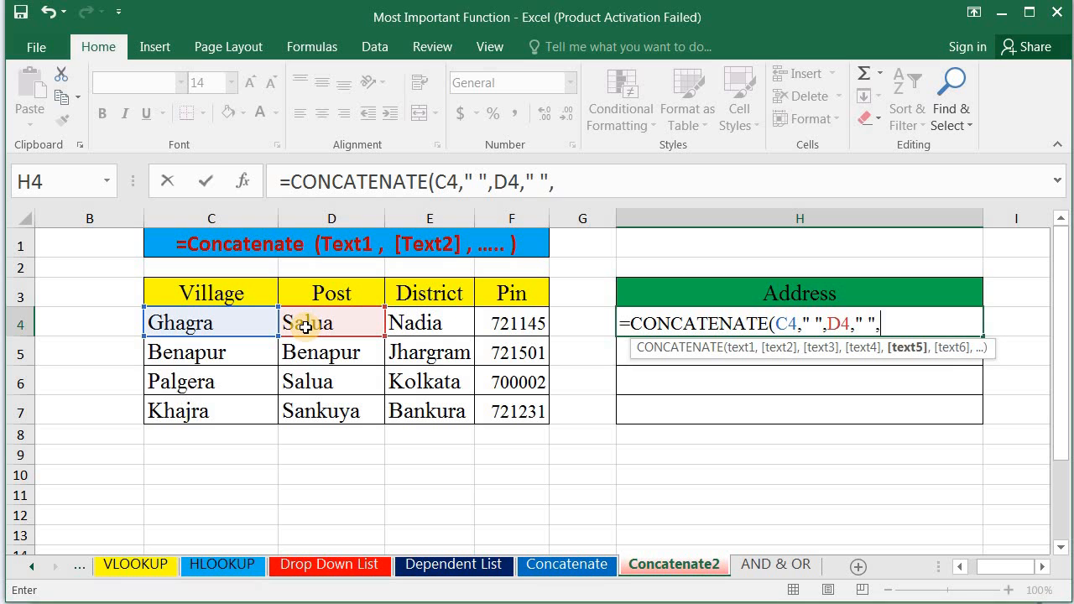
left_click(413, 324)
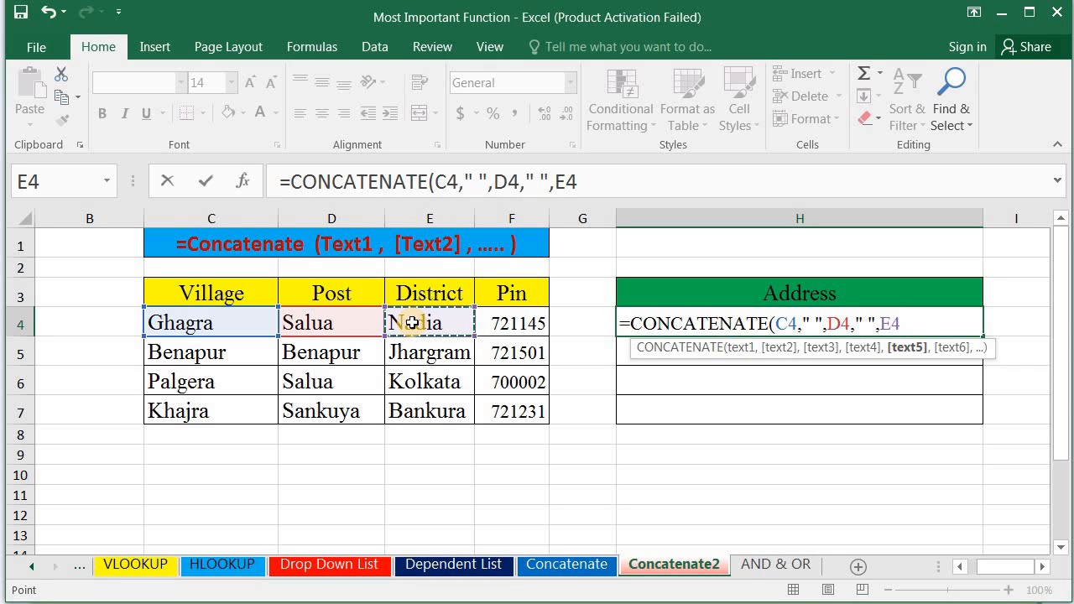
type(",")
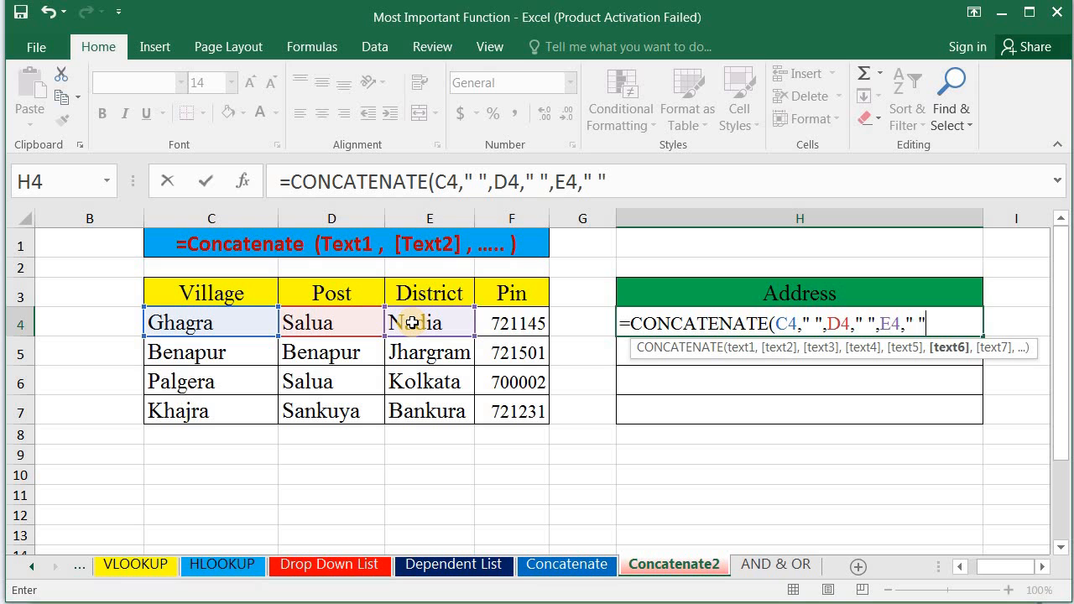
type("\" \",")
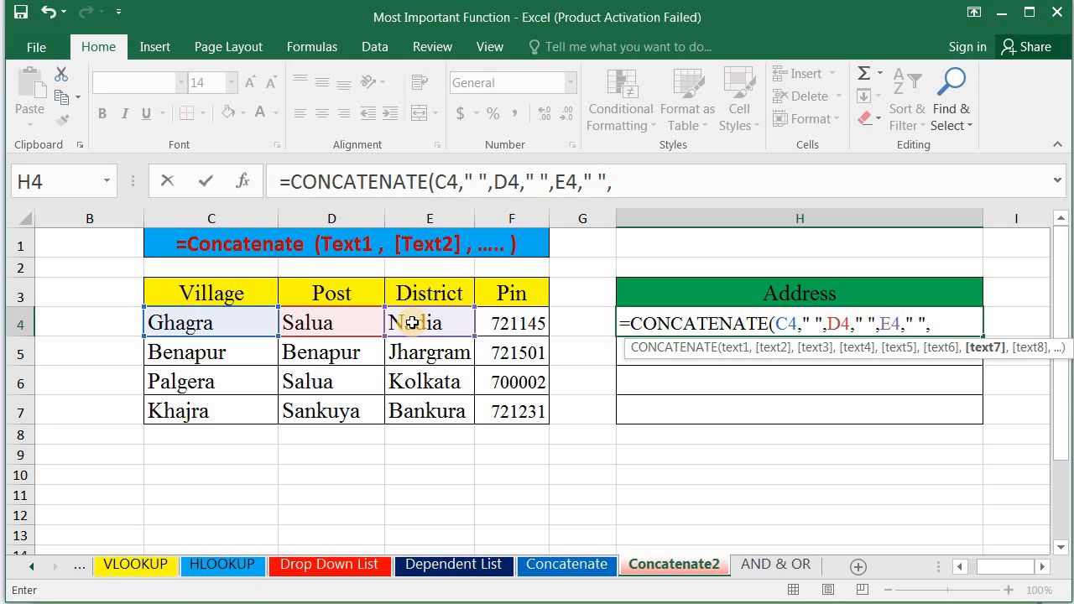
left_click(493, 328)
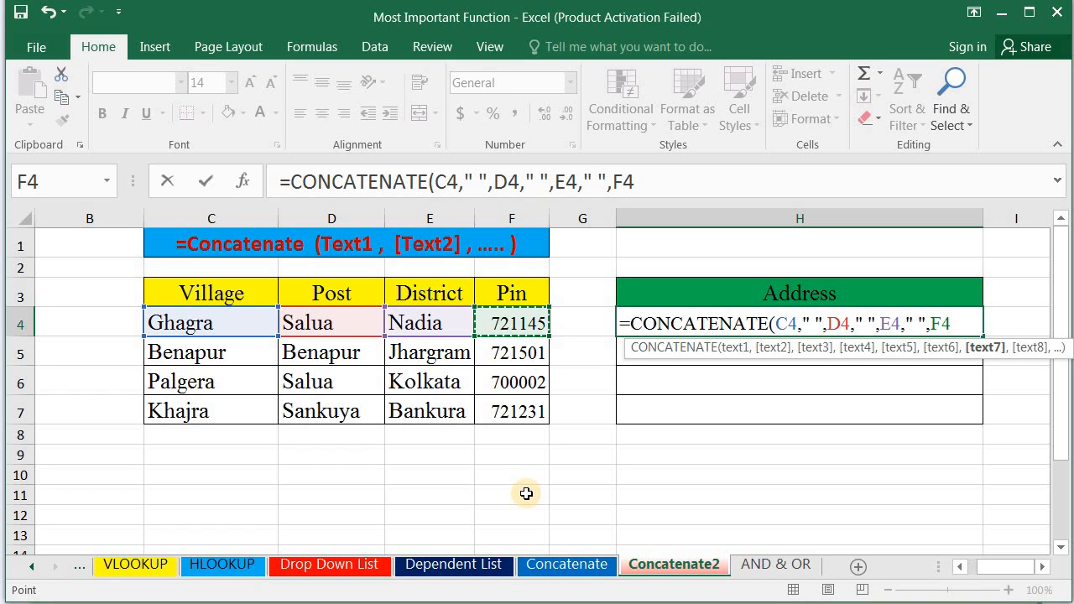
type(")")
key("Return")
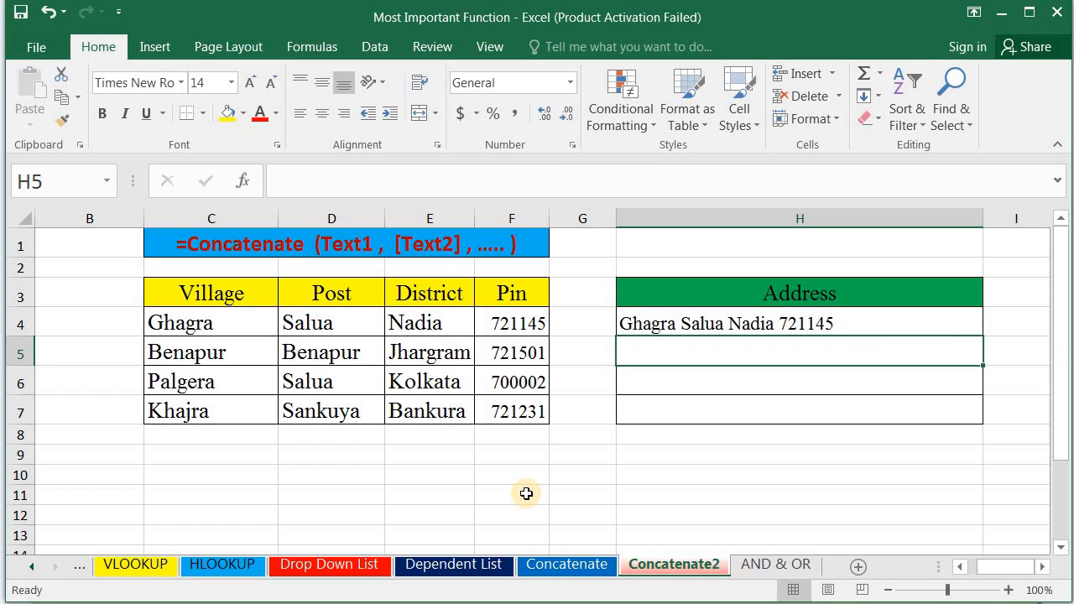
- Replace the three quoted spaces in the H4 formula with commas, giving =CONCATENATE(C4,",",D4,",",E4,",",F4)
left_click(662, 315)
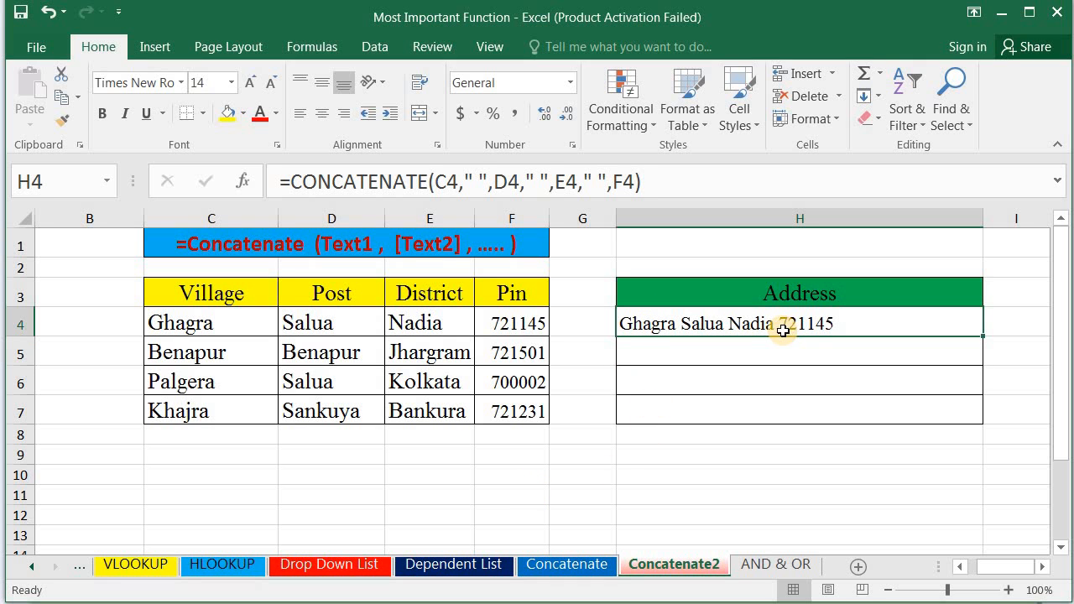
left_click(475, 181)
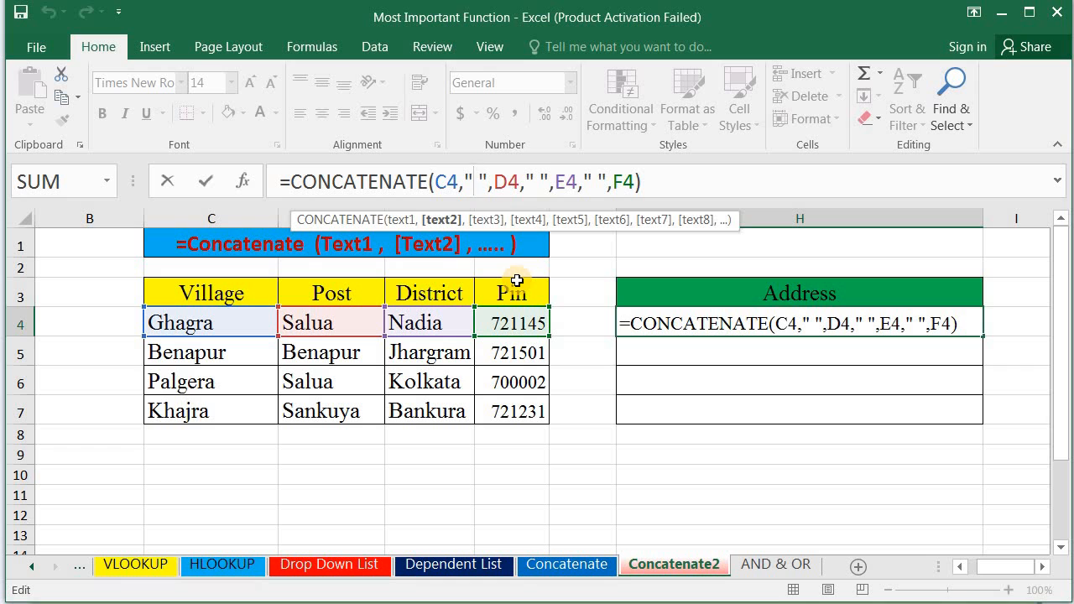
key("Delete")
type(",")
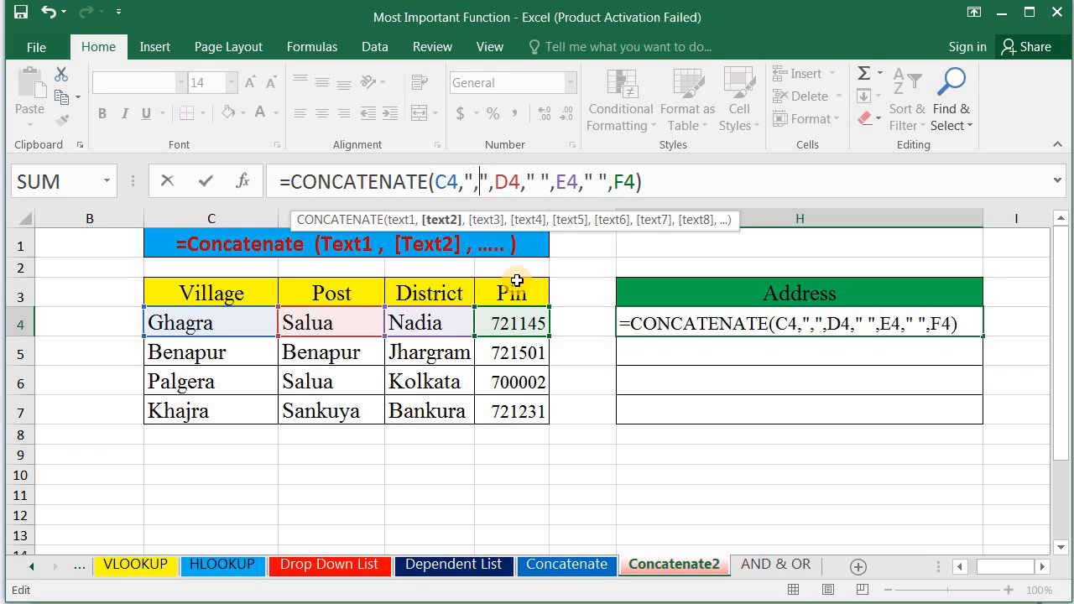
key("Right")
key("Right")
key("Right")
key("Right")
key("Right")
key("Right")
key("Delete")
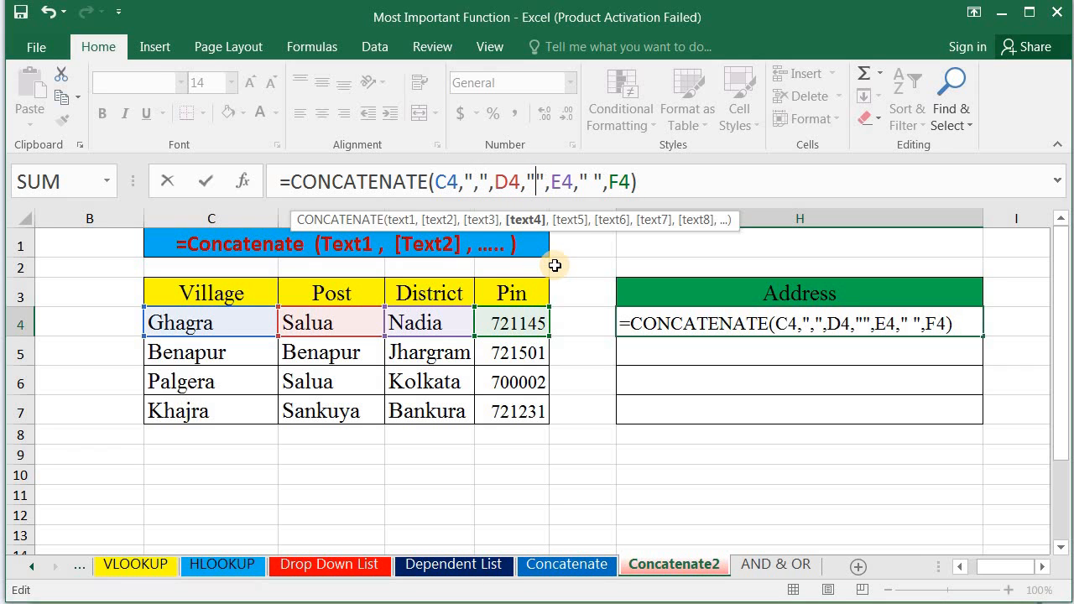
type(",")
key("Right")
key("Right")
key("Right")
key("Right")
key("Right")
key("Right")
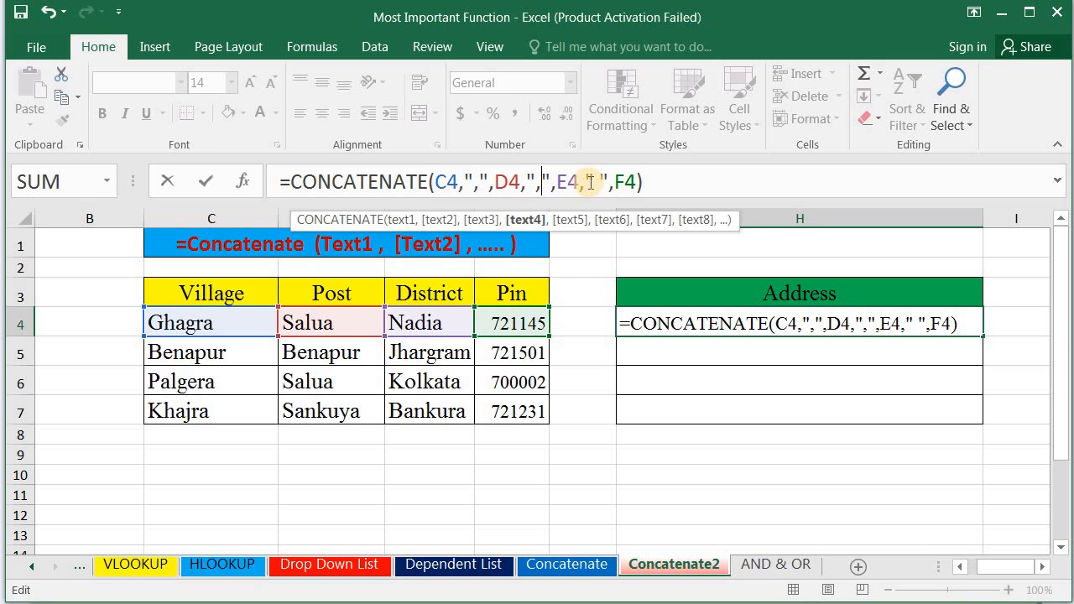
key("Delete")
type(",")
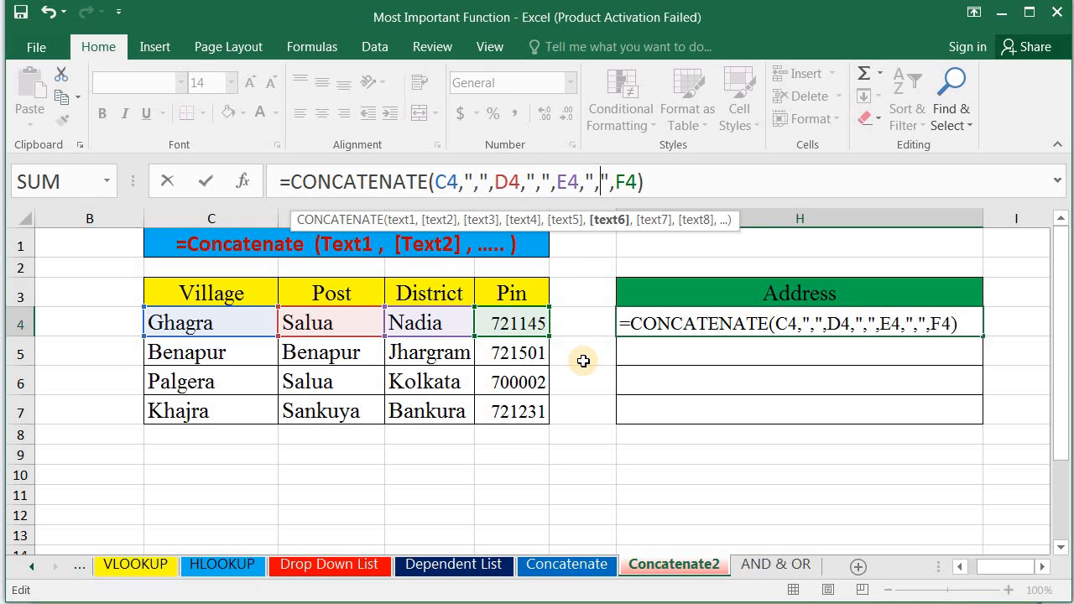
key("Return")
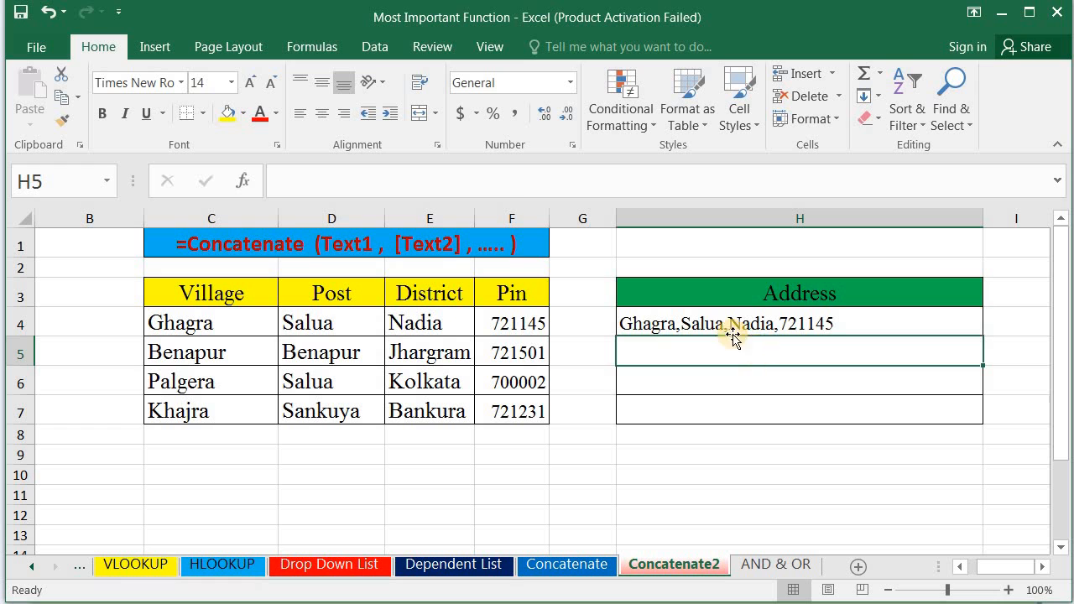
- Wrap the H4 formula in UPPER, giving =UPPER(CONCATENATE(C4,",",D4,",",E4,",",F4))
left_click(701, 329)
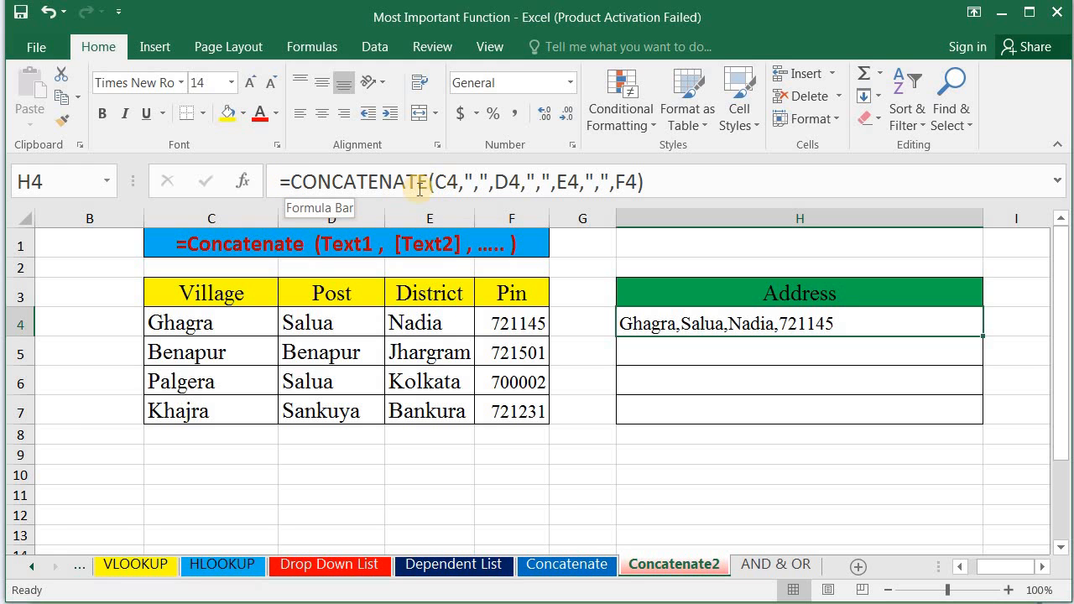
left_click(289, 182)
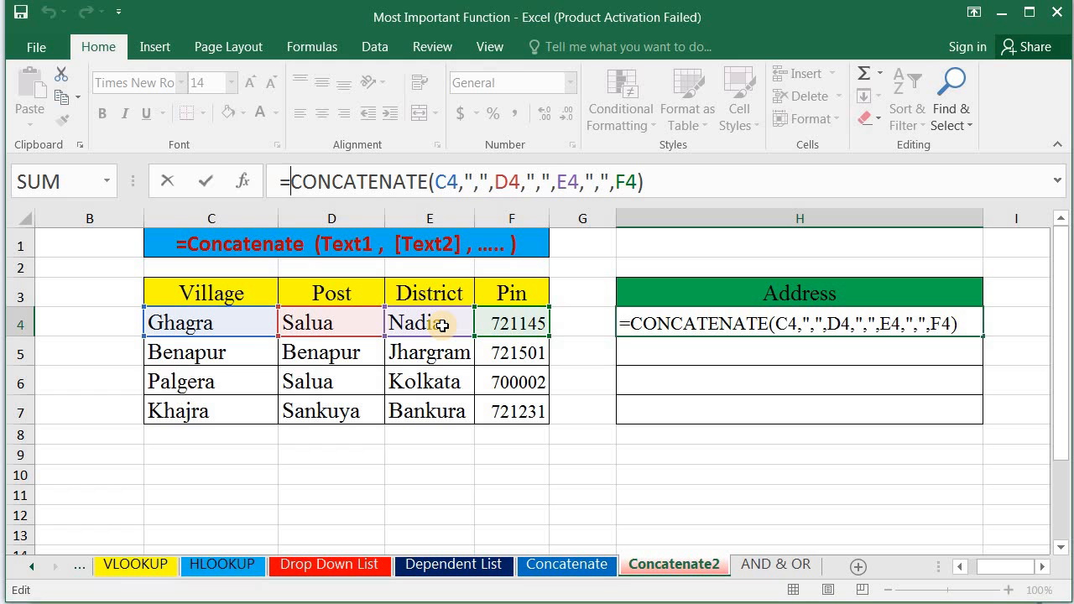
type("upper")
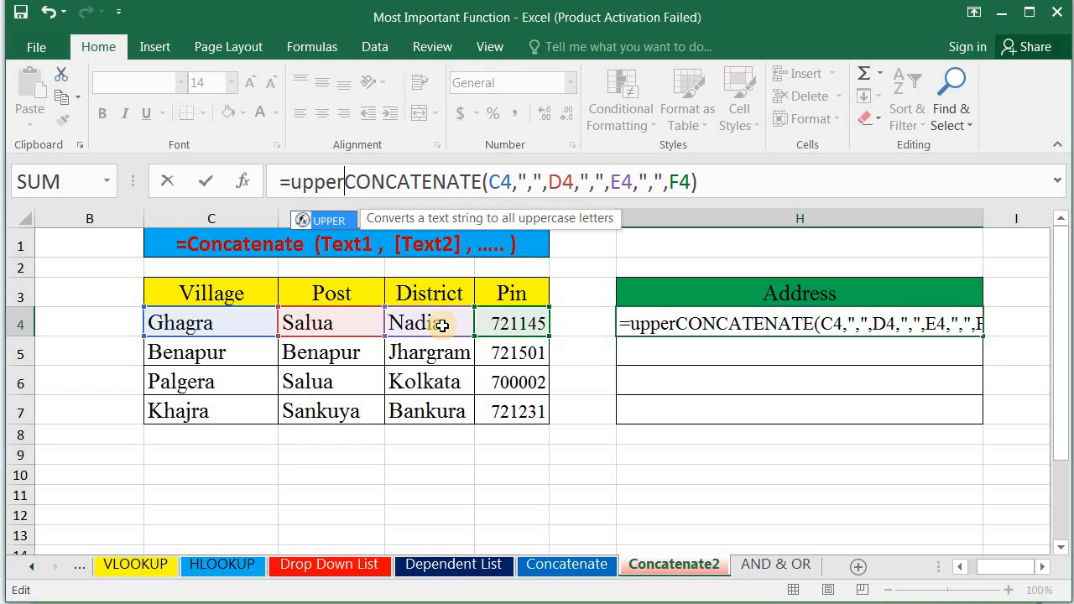
type("(")
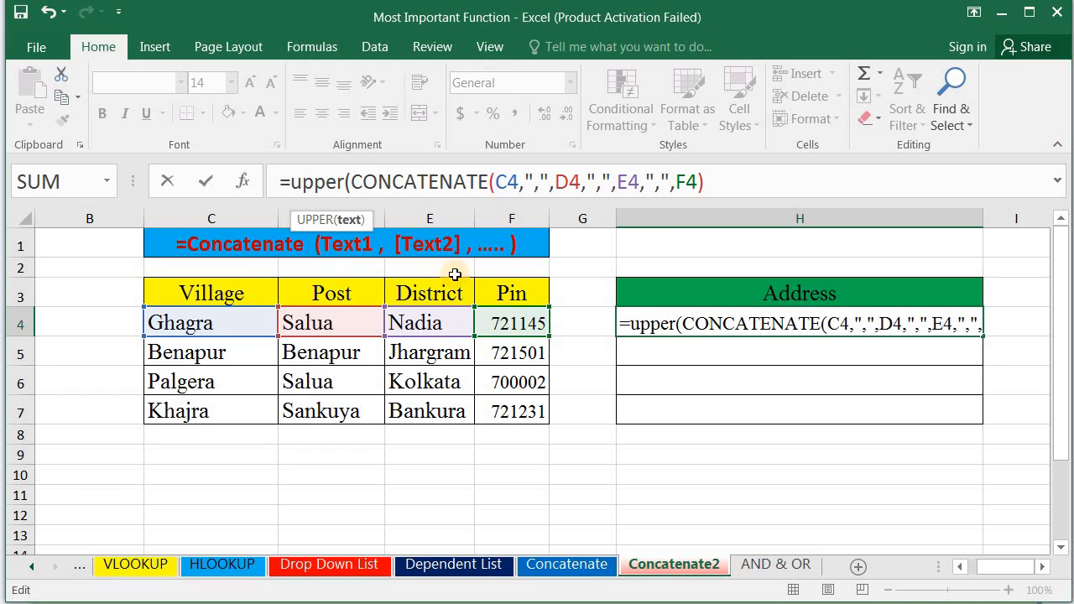
left_click(704, 191)
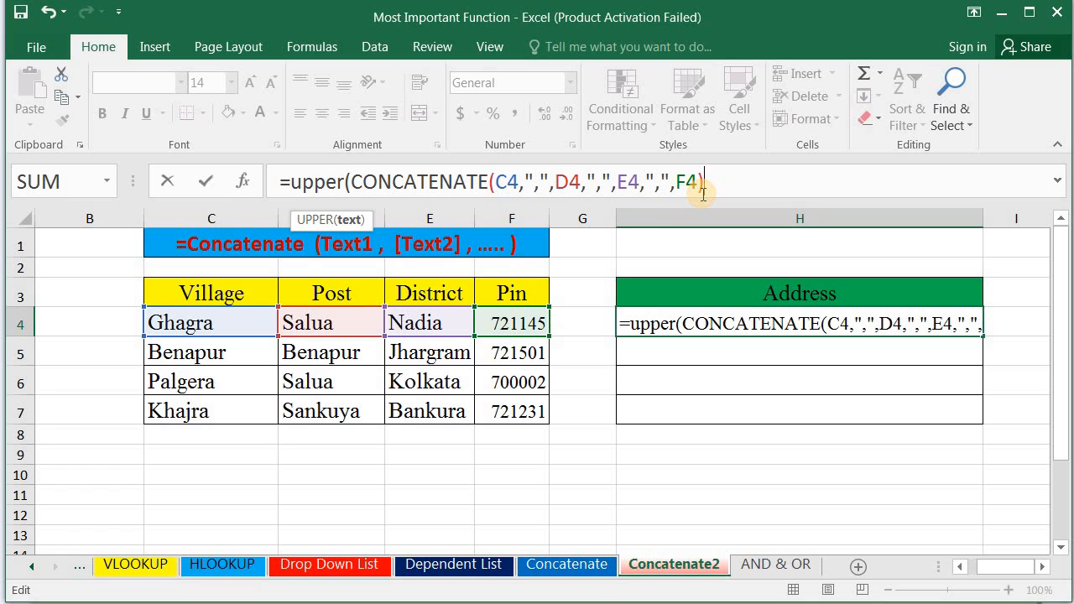
type(")")
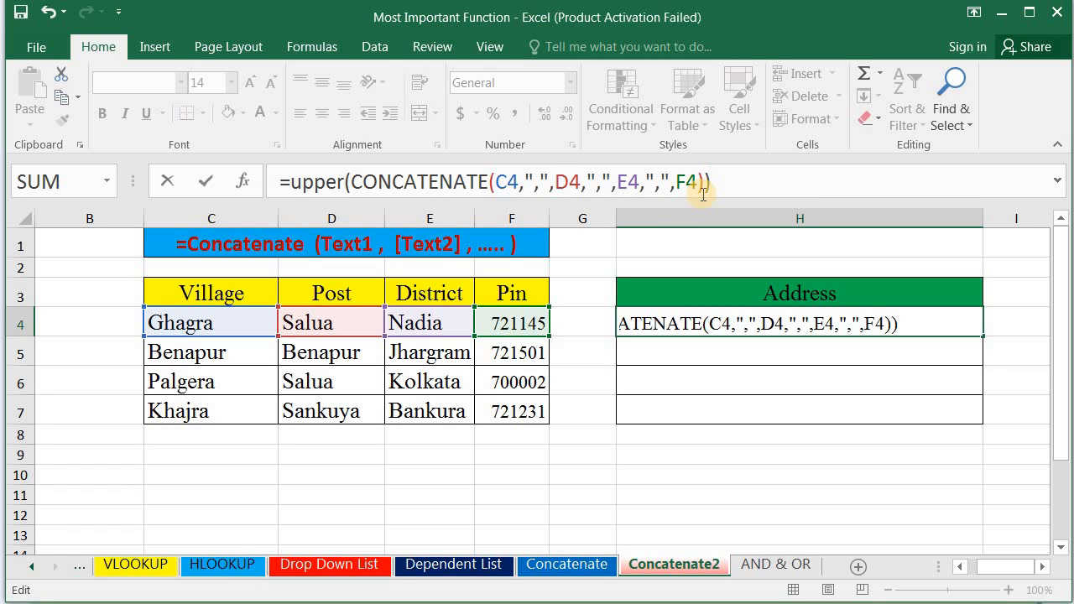
key("Return")
- Insert the Village header reference C3 and a quoted hyphen "-" before C4 in the H4 address formula
left_click(748, 330)
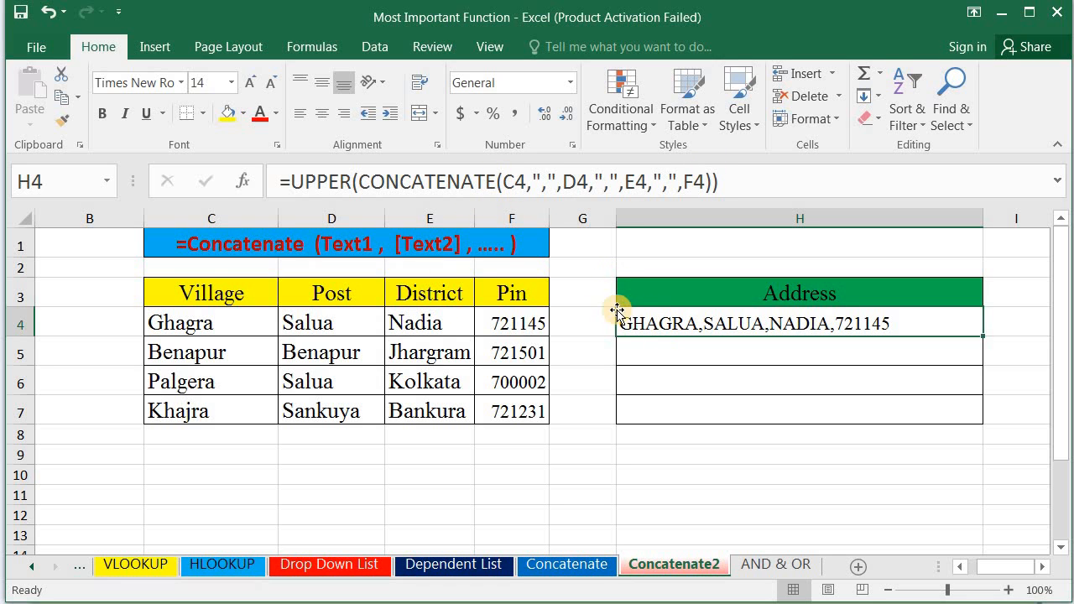
left_click(504, 183)
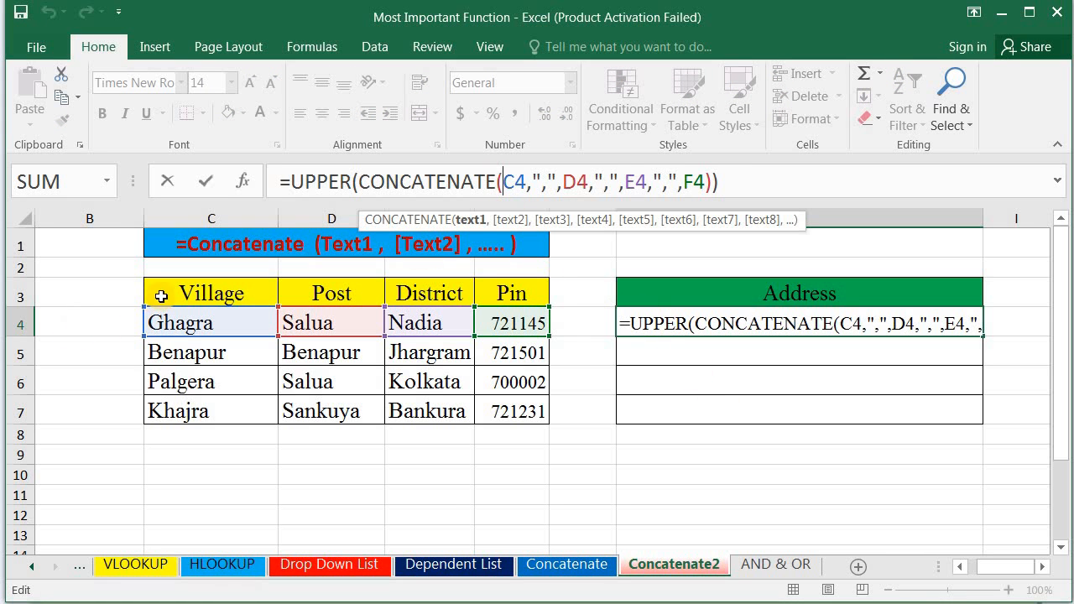
left_click(191, 294)
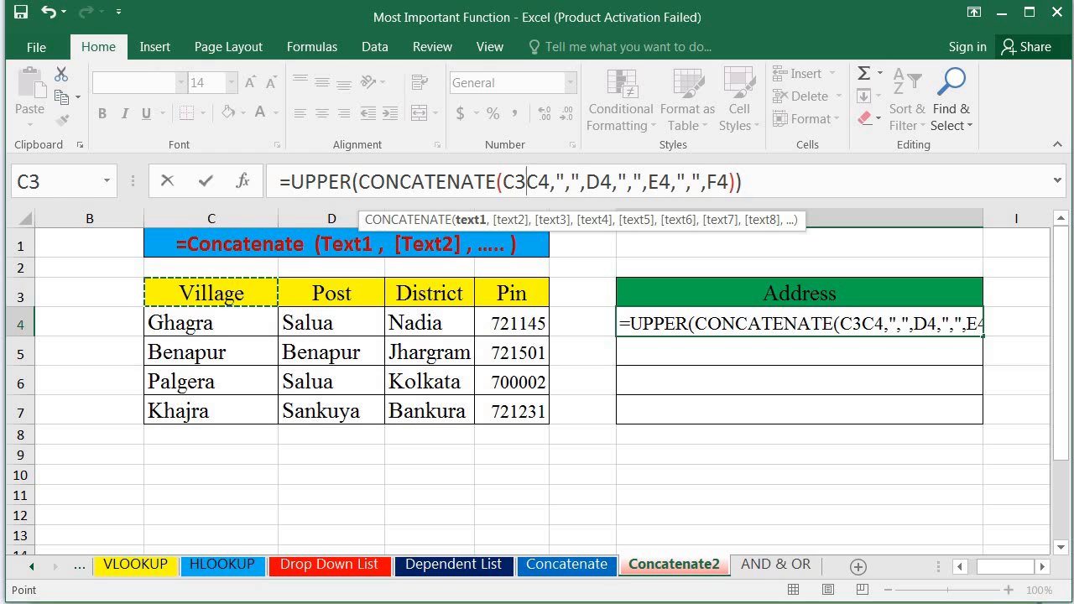
type(",")
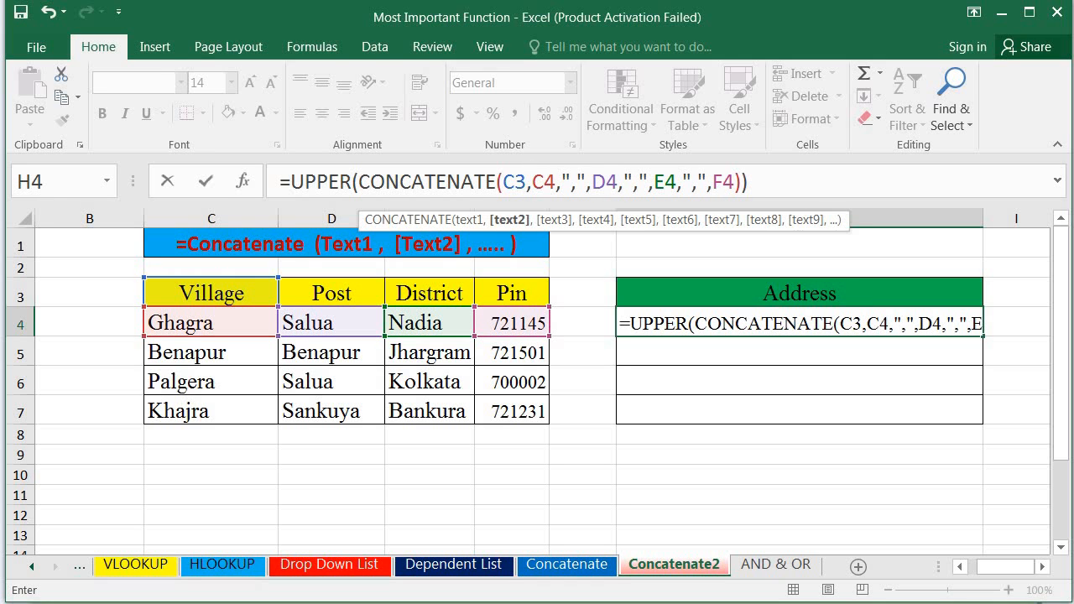
type("\"-")
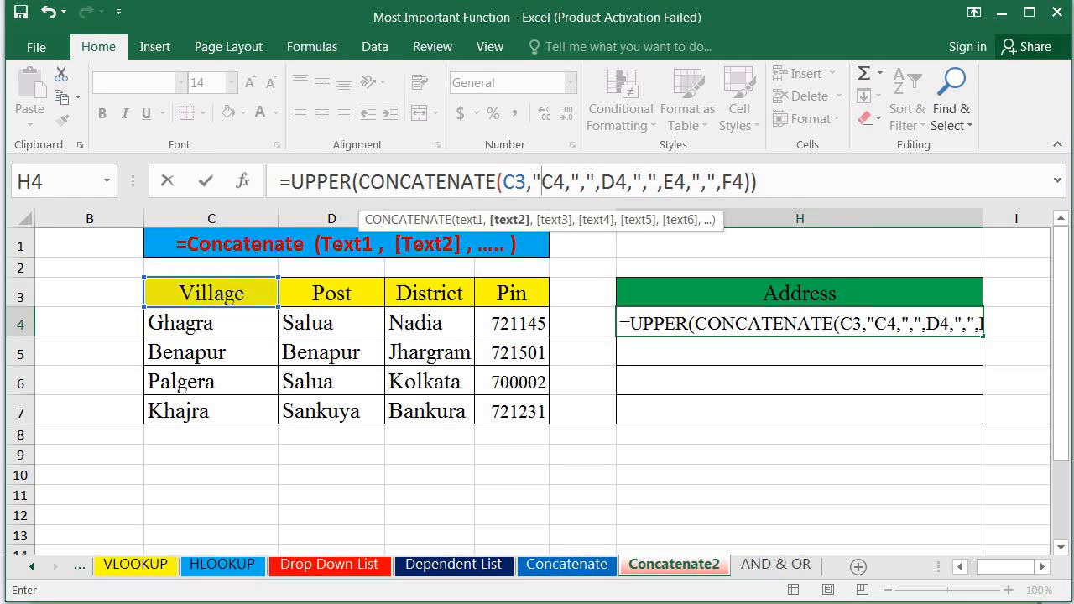
type("\"")
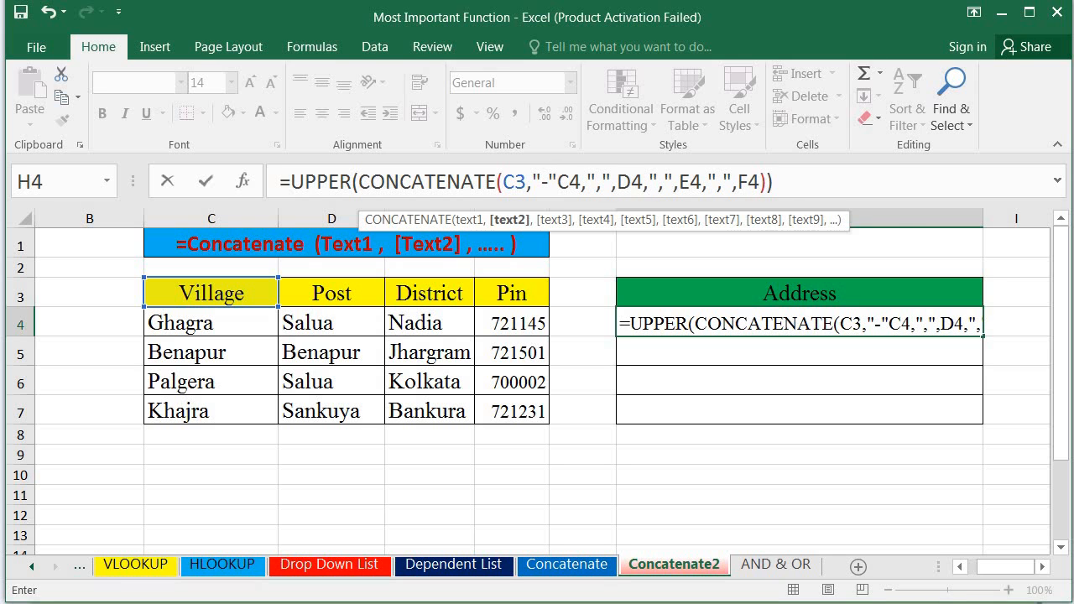
type(",")
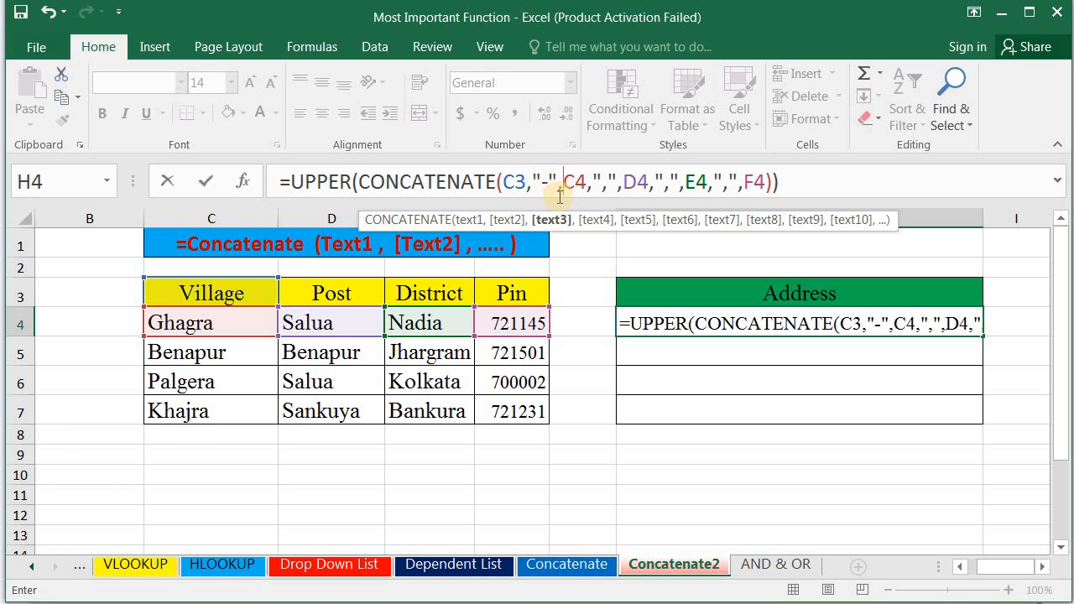
key("Return")
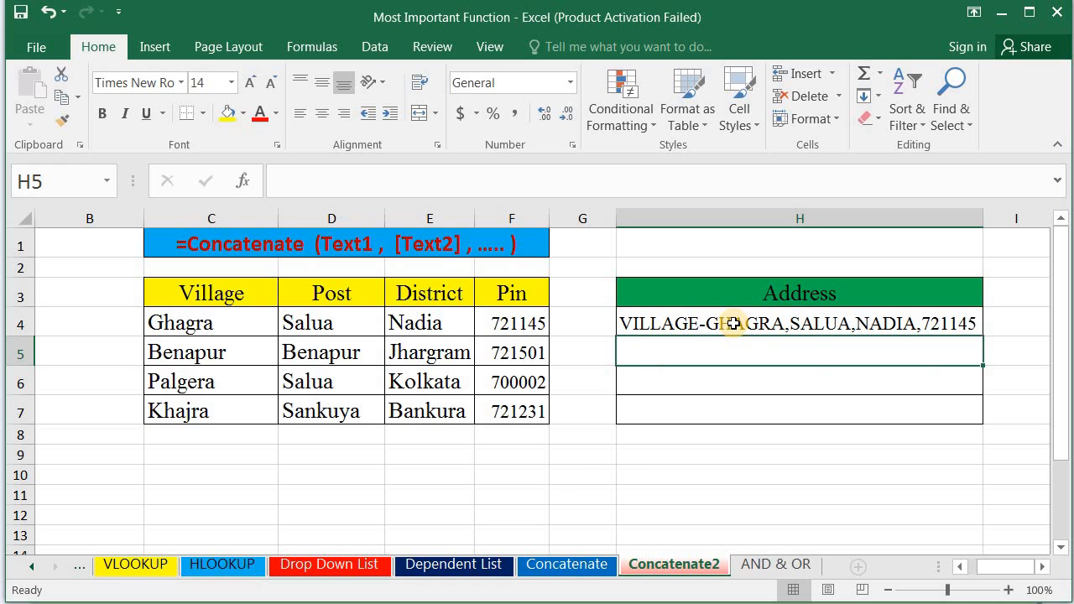
- Try filling the H4 formula down through H7, and clear the copies from cells H5 to H7
left_click(974, 327)
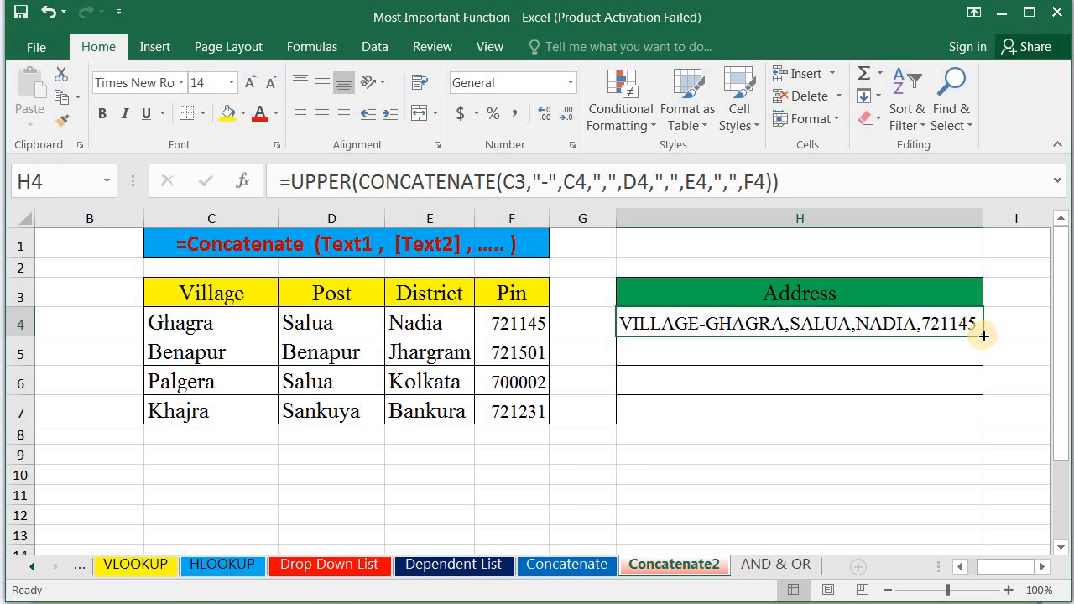
left_click_drag(984, 336, 984, 420)
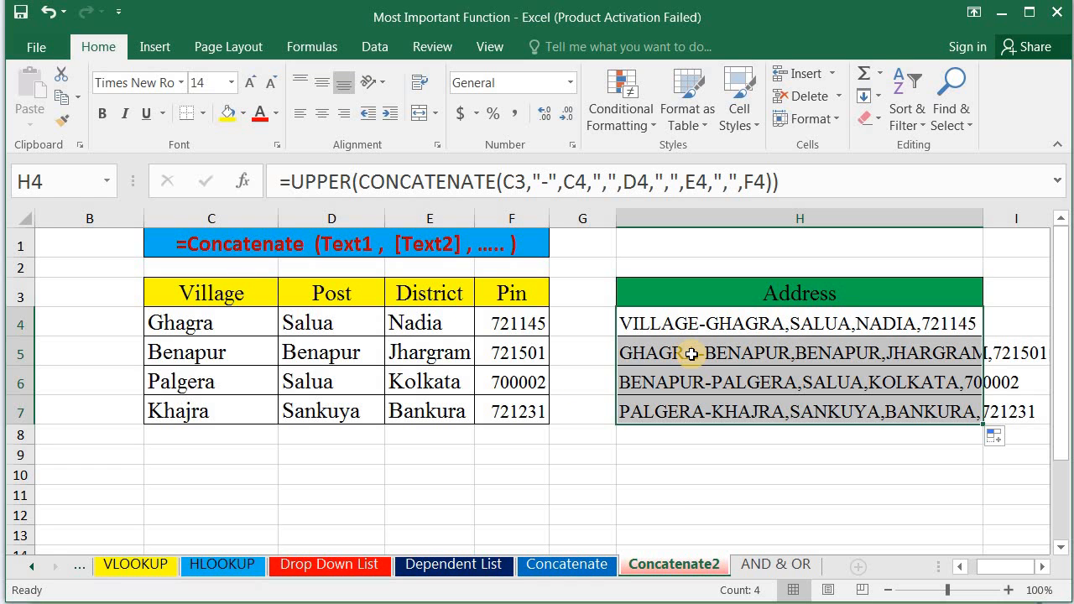
left_click_drag(689, 352, 702, 406)
key("Delete")
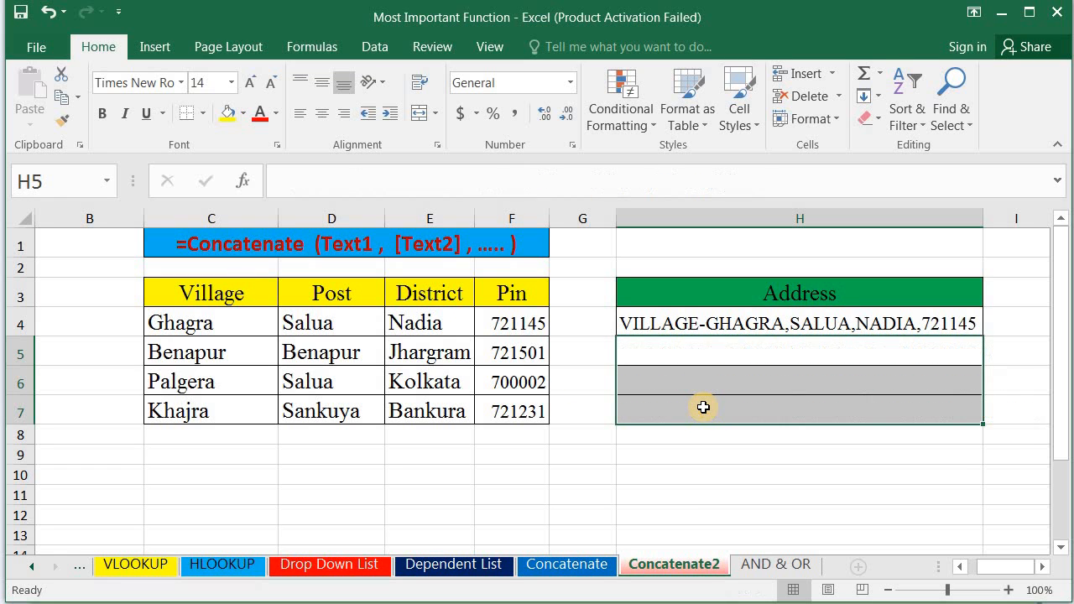
- Make the C3 reference absolute as $C$3 in the H4 formula and fill it down through cell H7
left_click(664, 323)
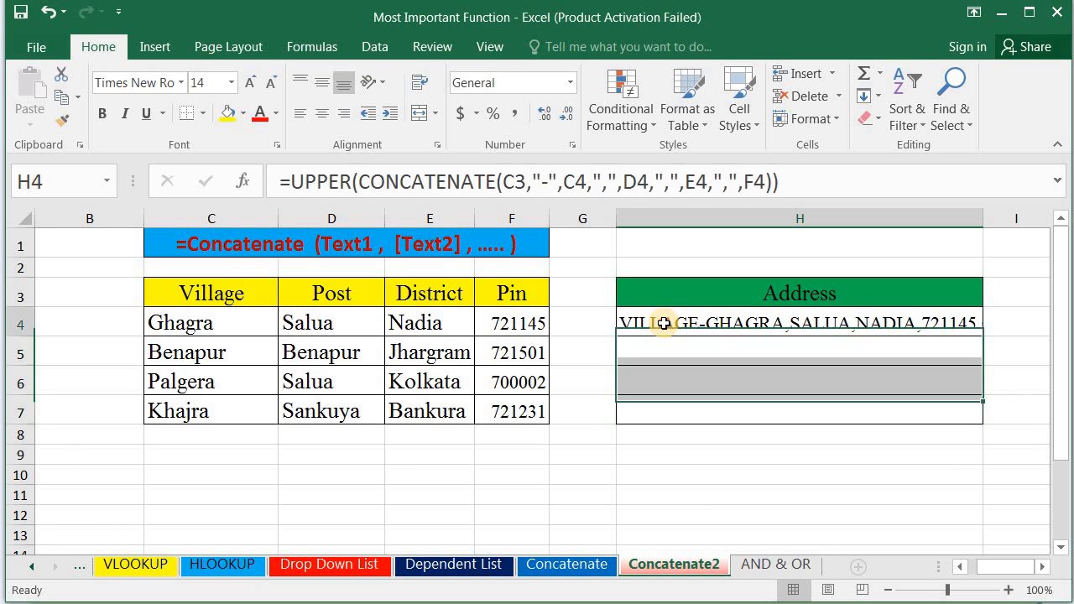
left_click(501, 183)
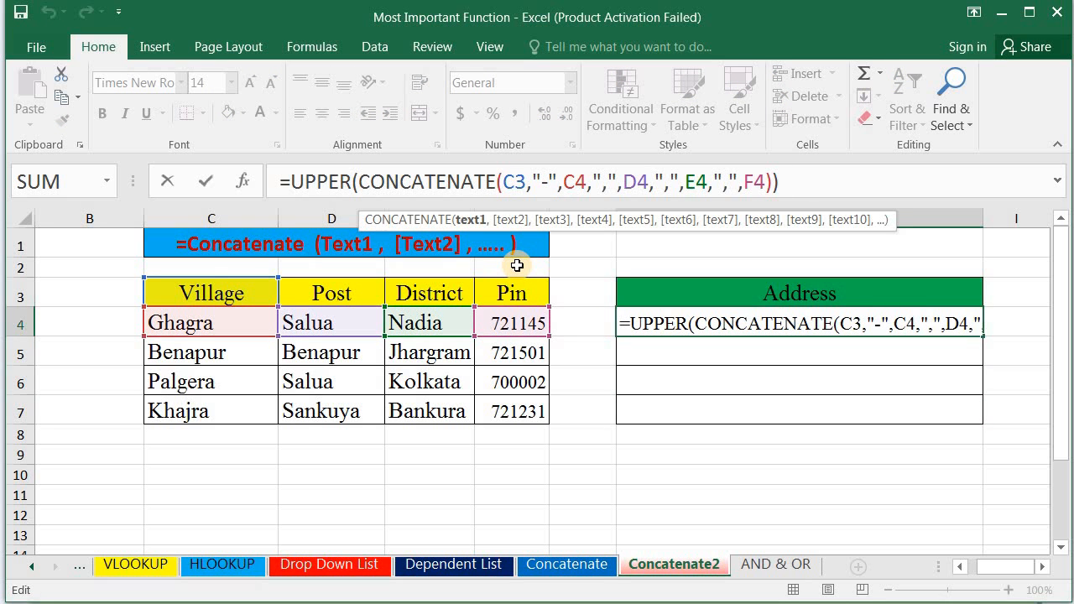
type("$")
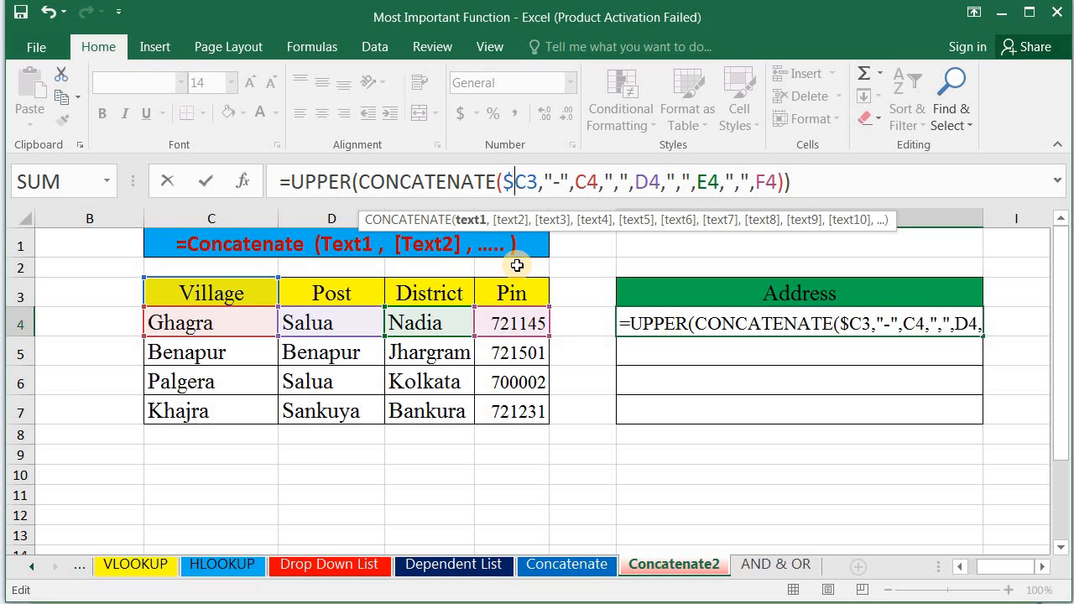
left_click(527, 183)
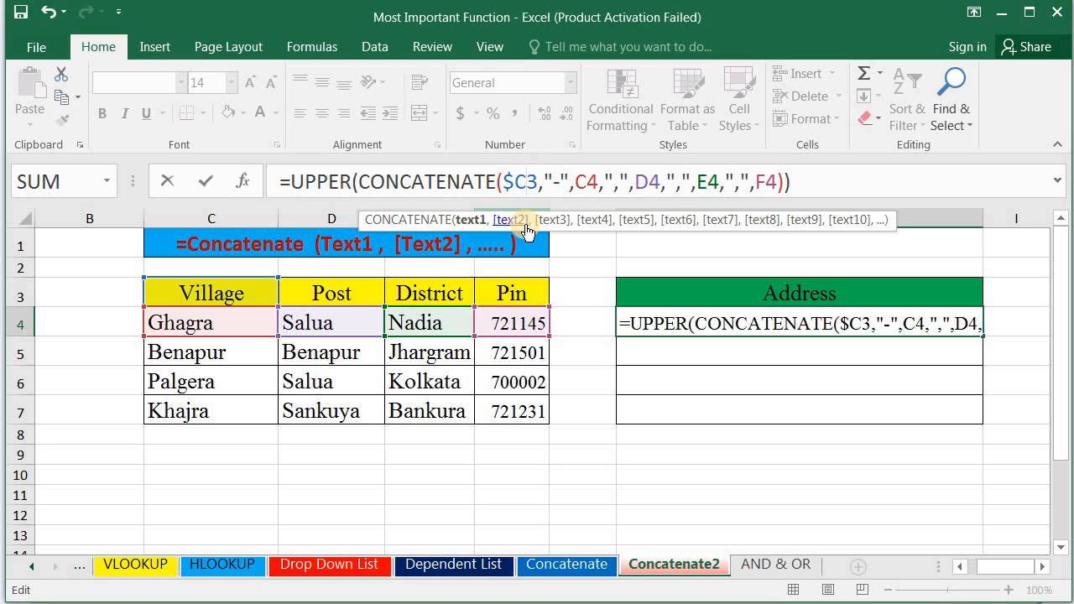
type("$")
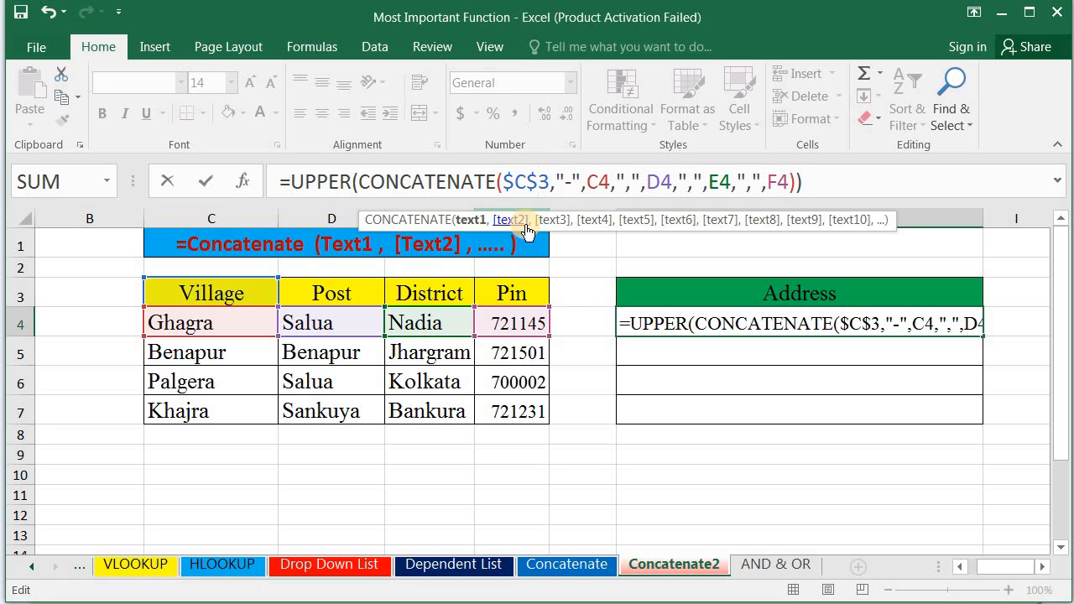
key("Return")
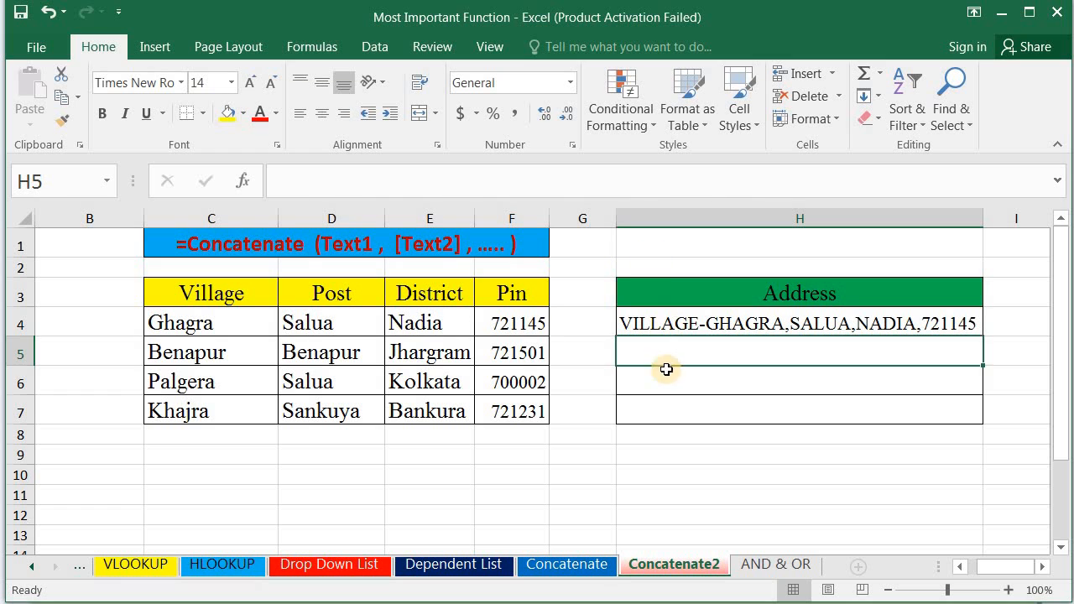
left_click(663, 329)
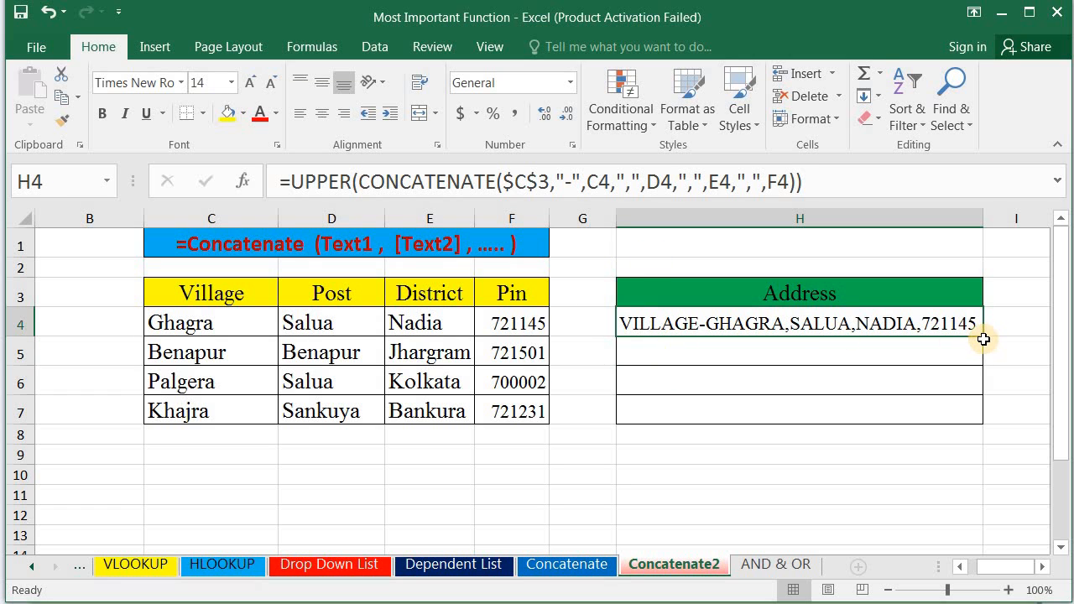
left_click_drag(983, 337, 983, 421)
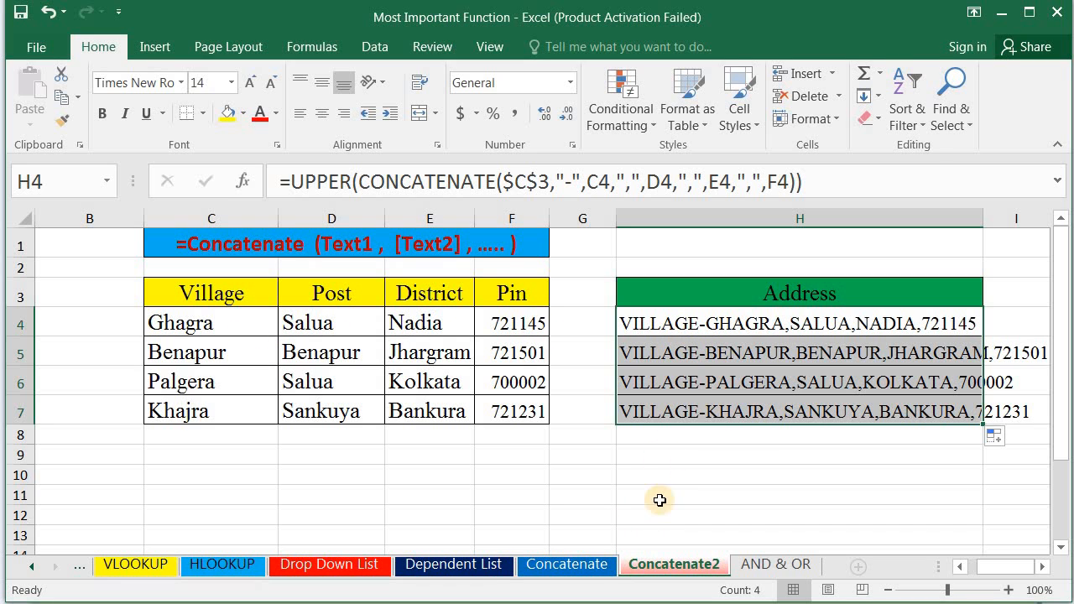
- On the Concatenate sheet, enter =C4&" "&E4 in cell H4 to join the first and last names with a space
left_click(579, 568)
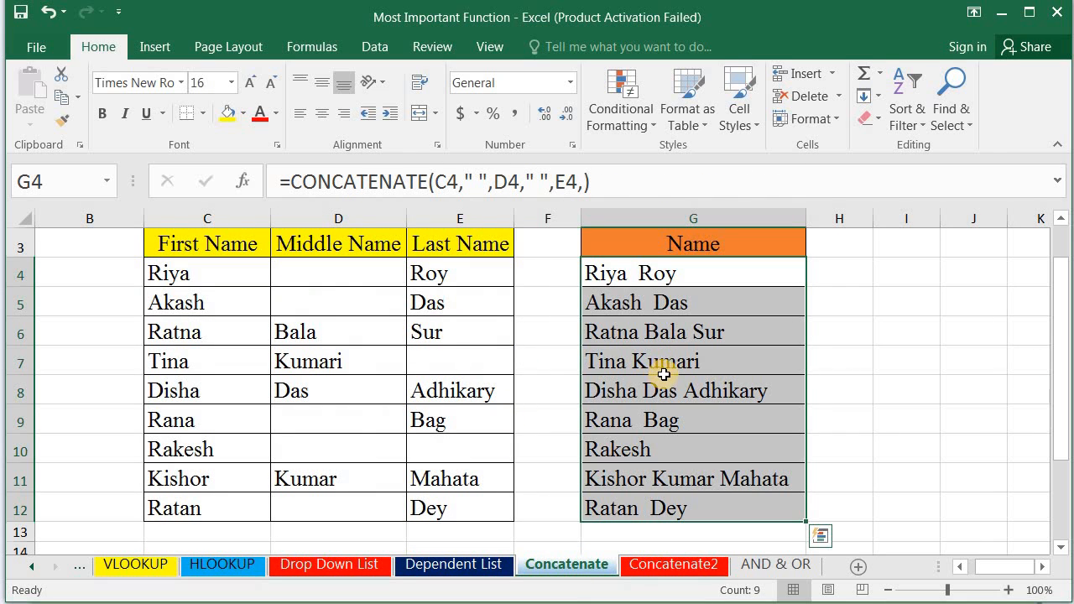
left_click(831, 280)
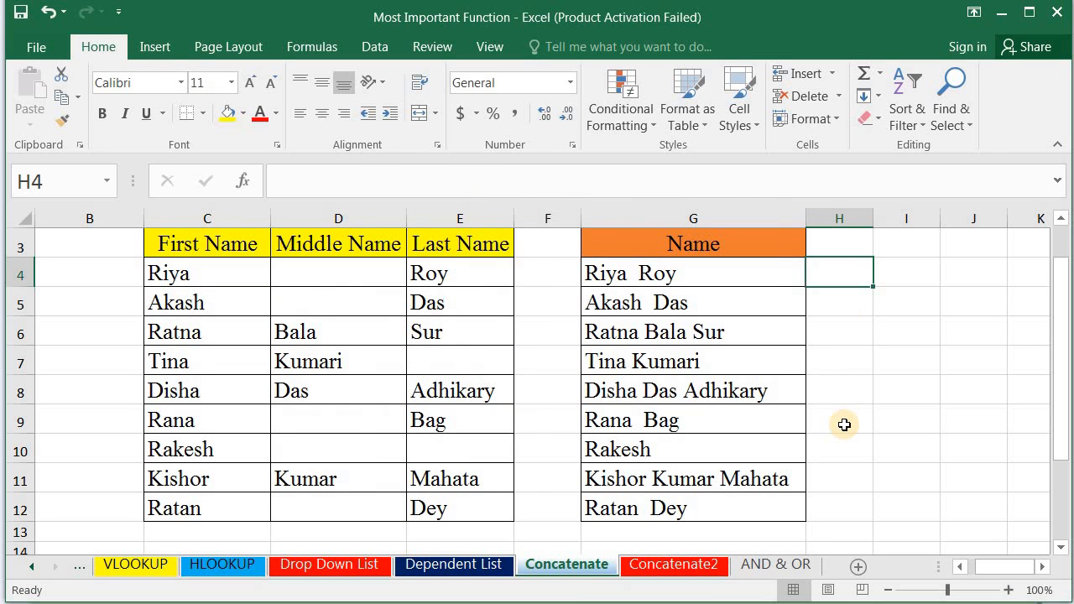
type("=")
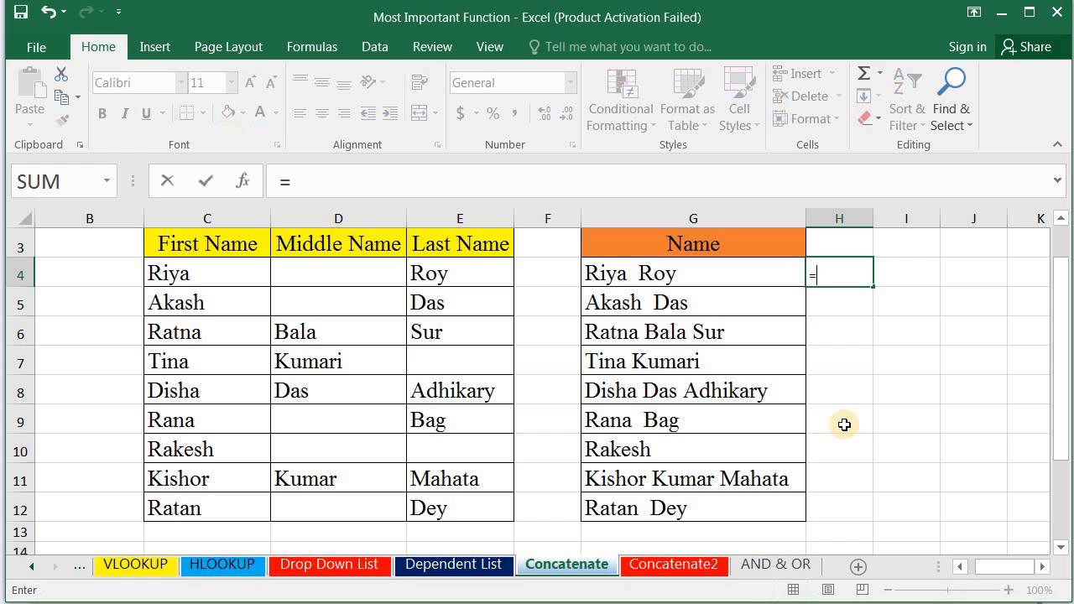
left_click(190, 269)
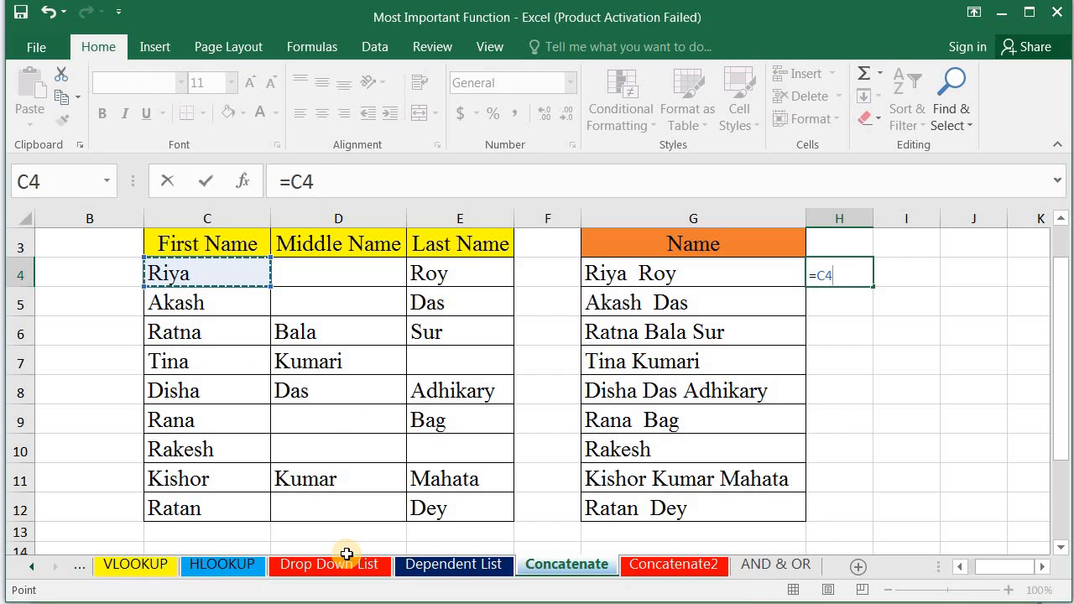
type("&")
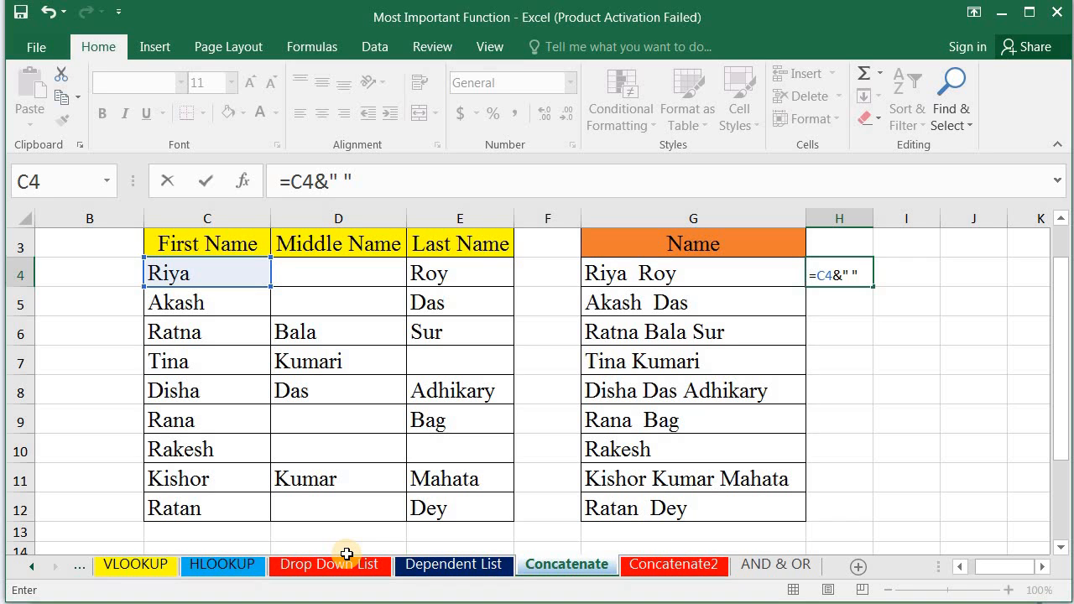
type("&")
left_click(433, 274)
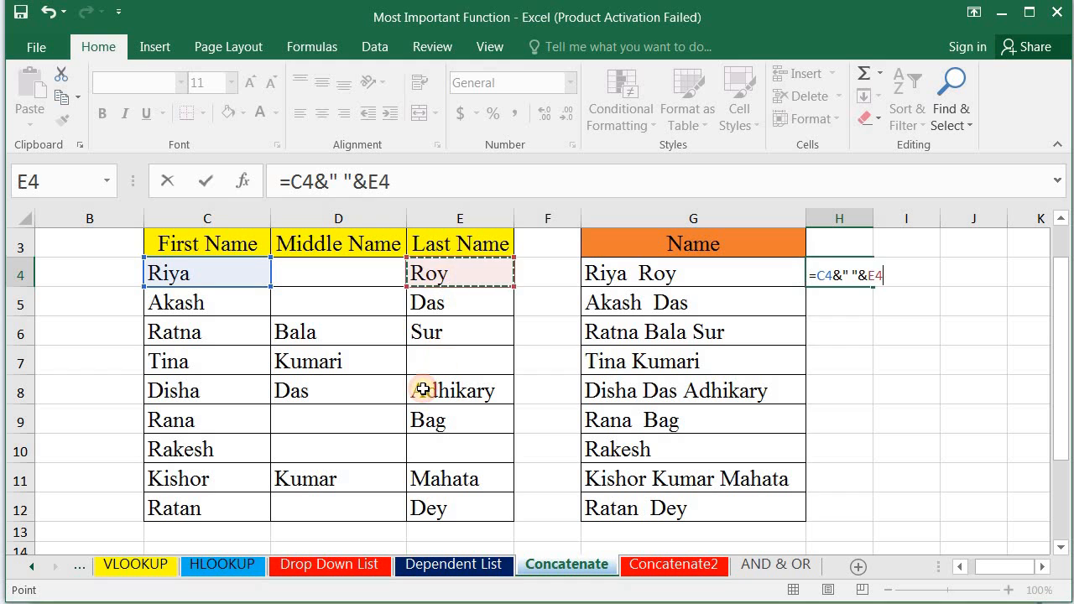
key("Return")
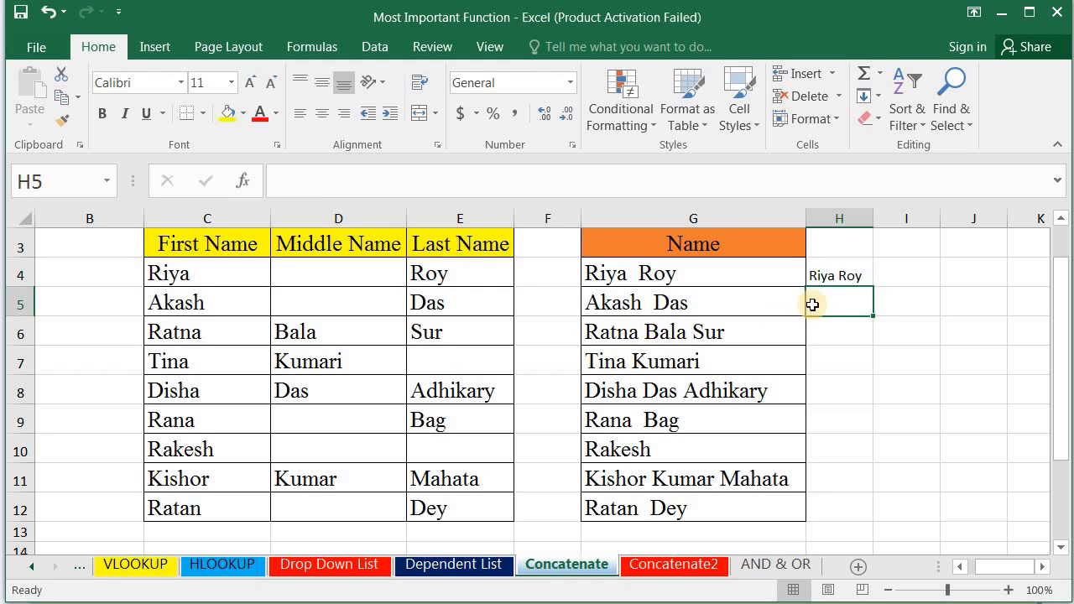
left_click(841, 276)
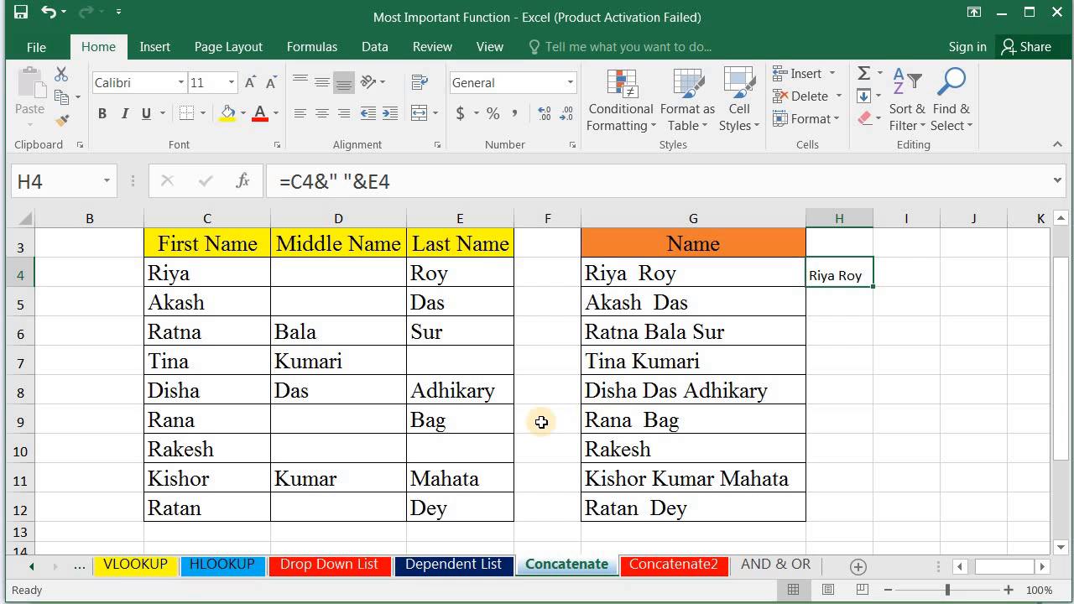
- Switch to the Subscribe image in Windows Photo Viewer
mouse_move(382, 603)
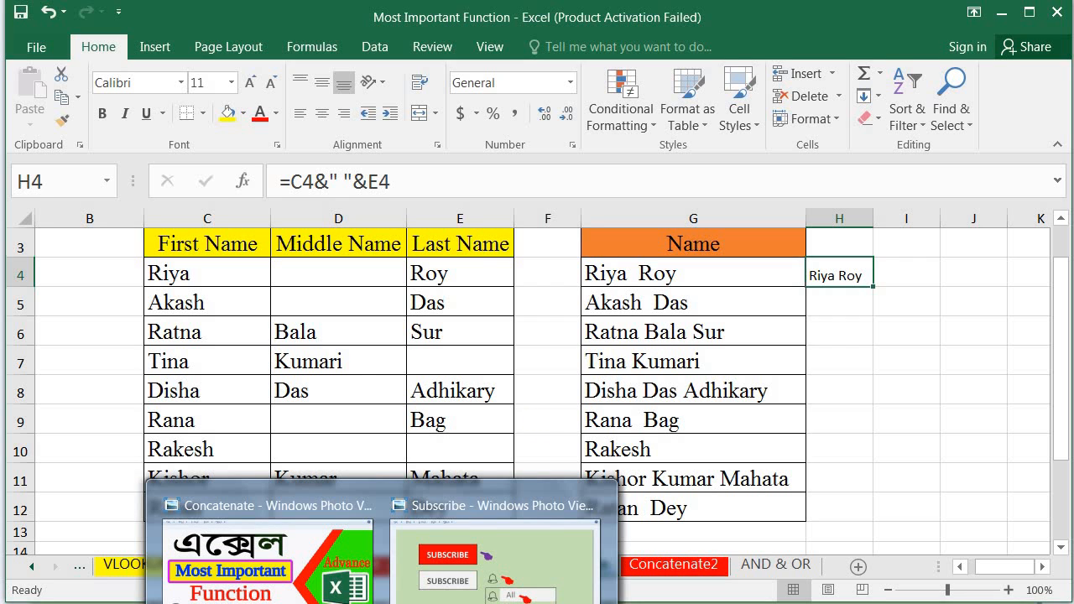
left_click(573, 507)
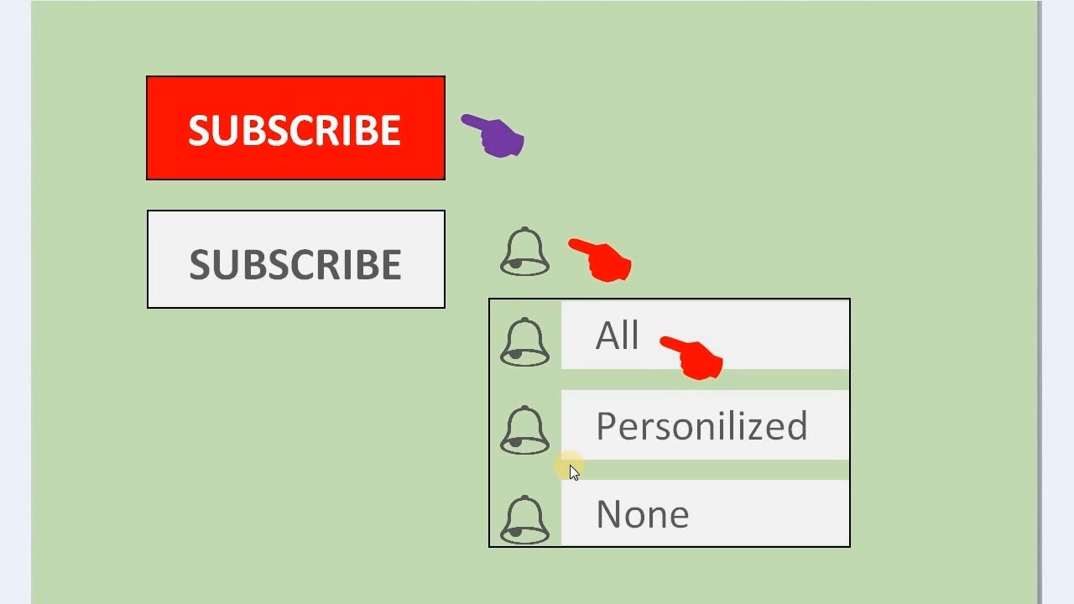